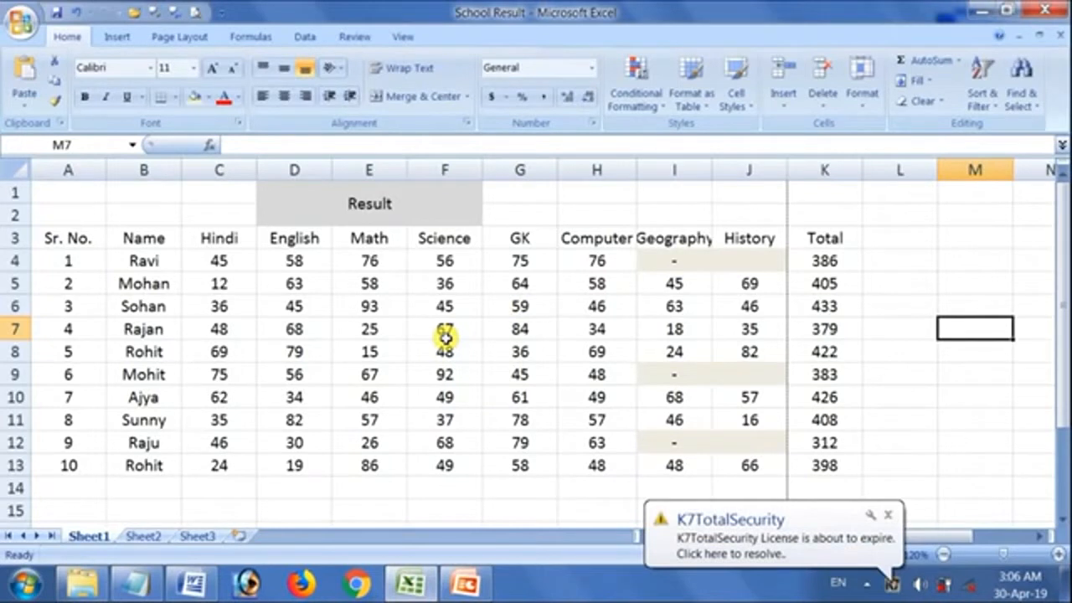
left_click(445, 335)
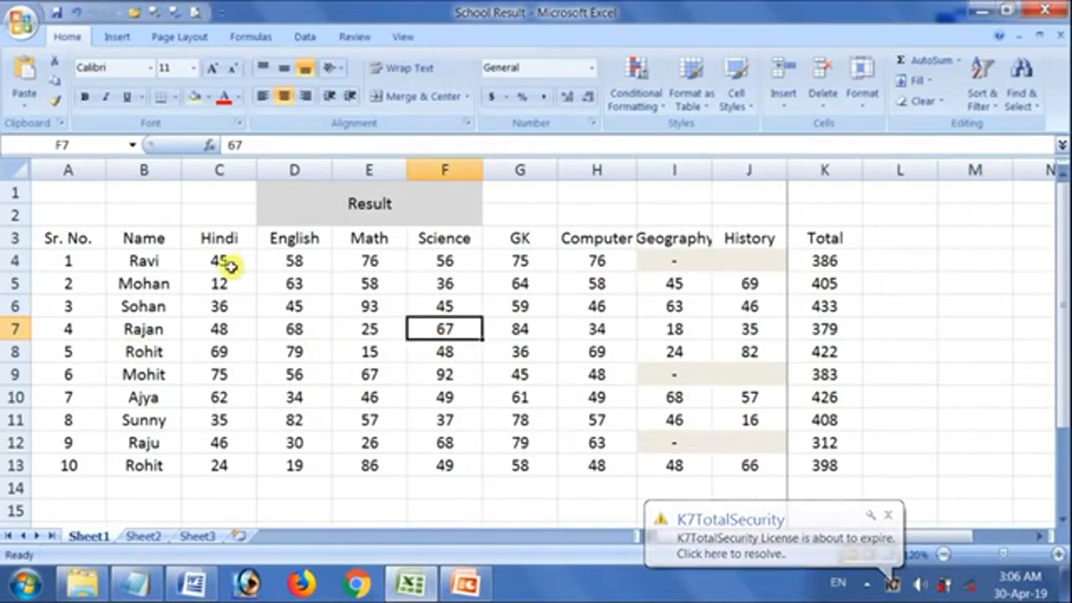
left_click(67, 240)
left_click(130, 240)
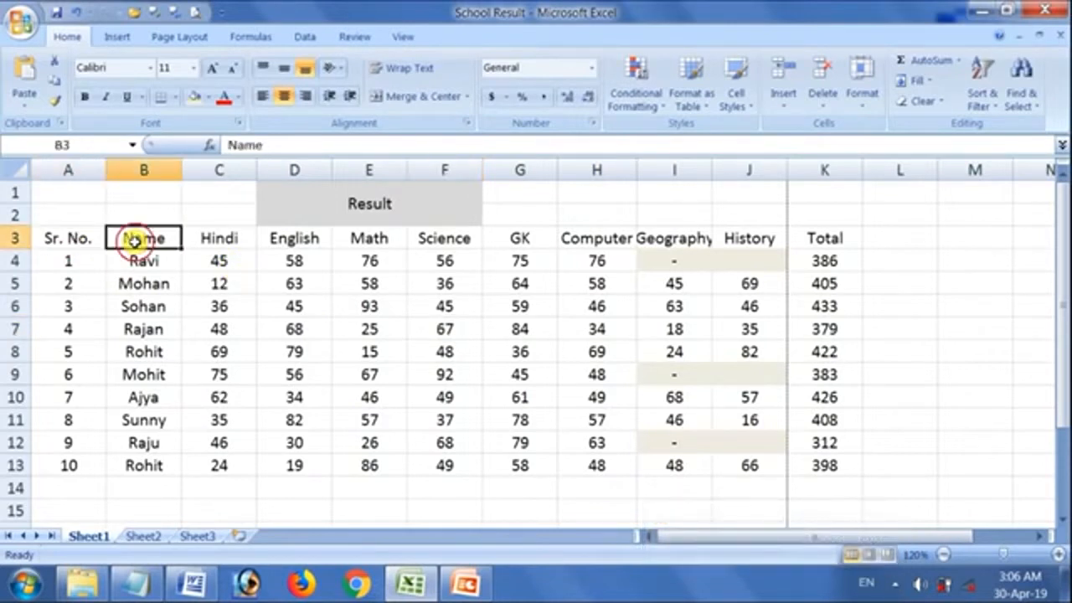
left_click(220, 239)
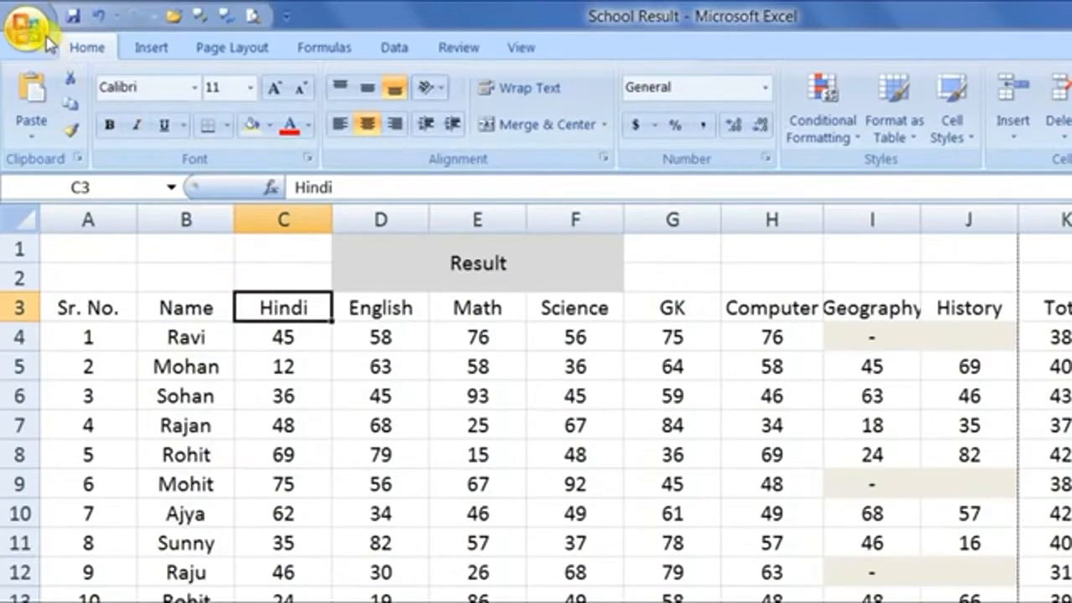
Open the print preview of the School Result sheet.
left_click(42, 24)
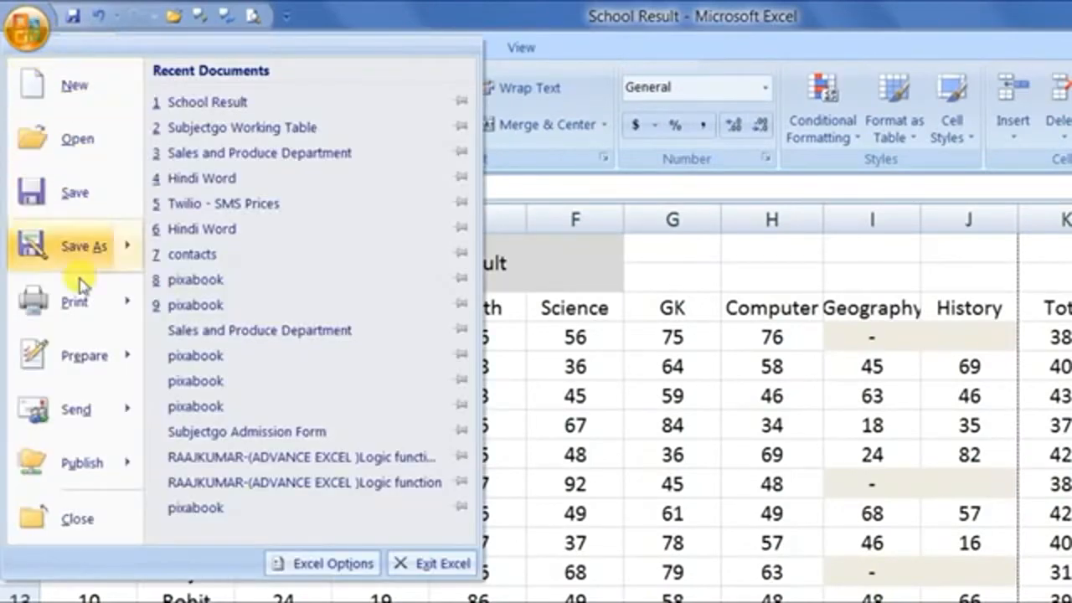
mouse_move(78, 306)
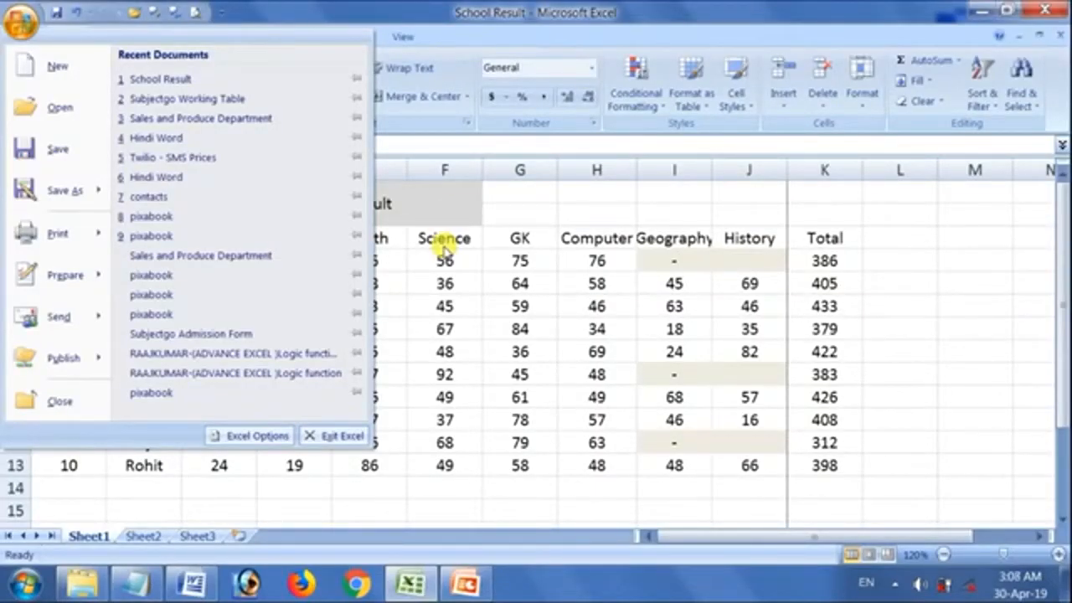
key("p")
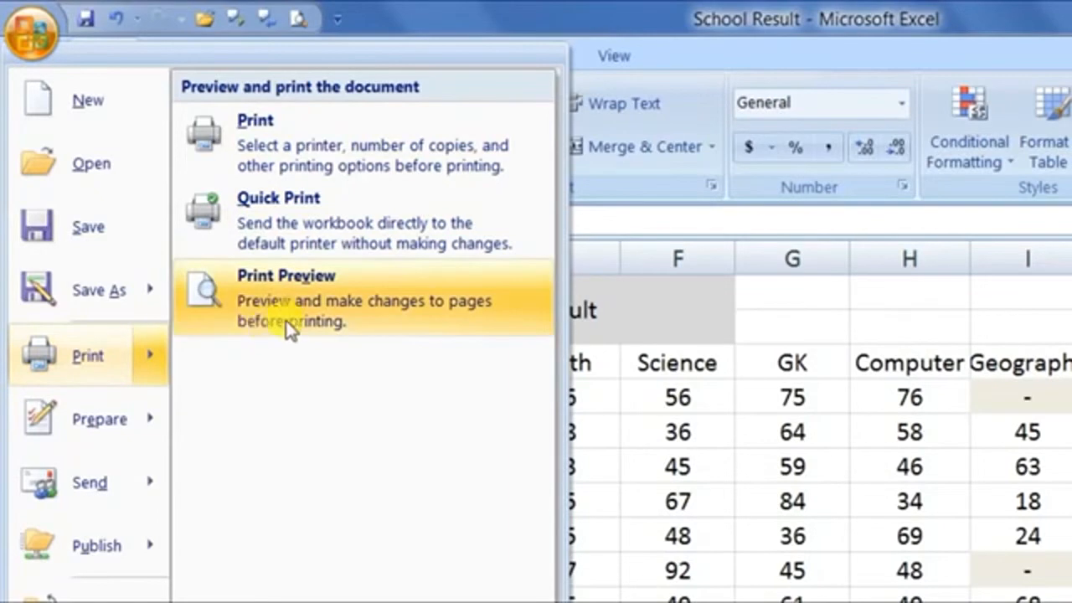
left_click(324, 308)
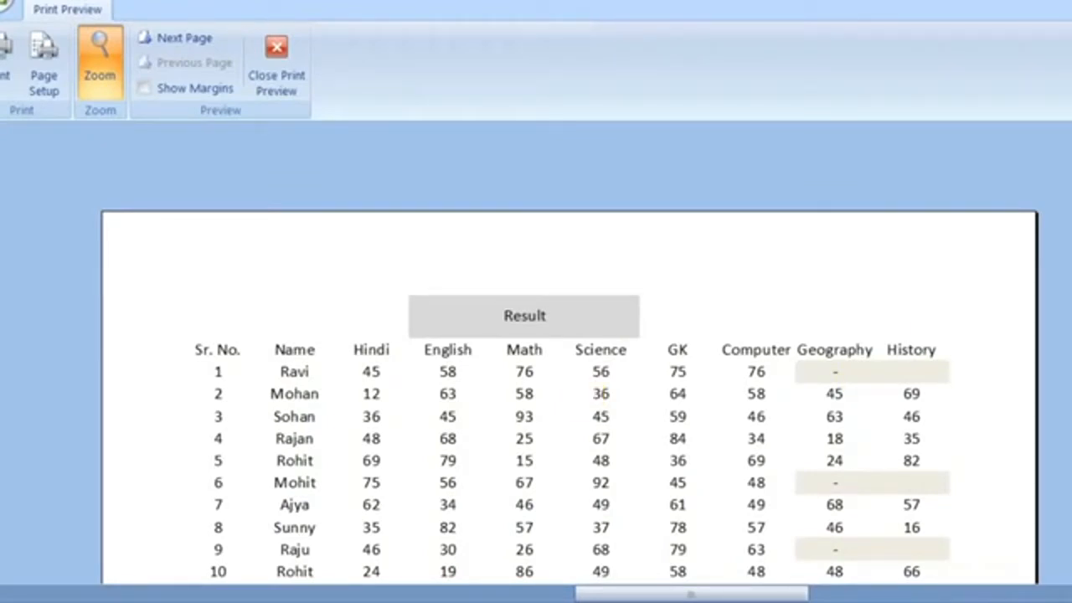
Inspect the previewed result page in enlarged and whole-page view, and close the print preview.
scroll(963, 347, "down", 3)
scroll(782, 340, "up", 1)
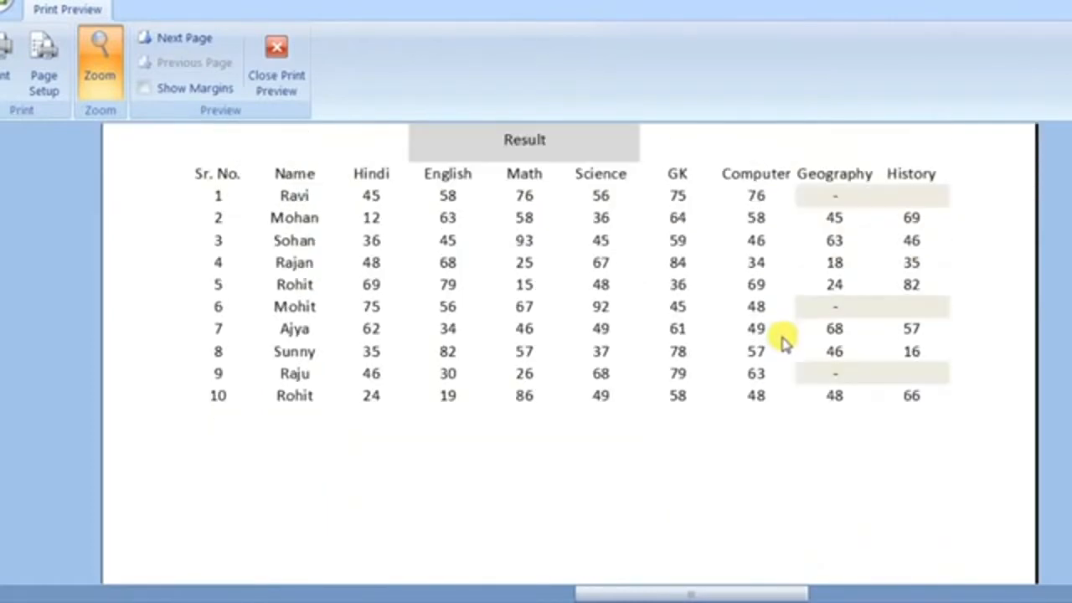
left_click(608, 242)
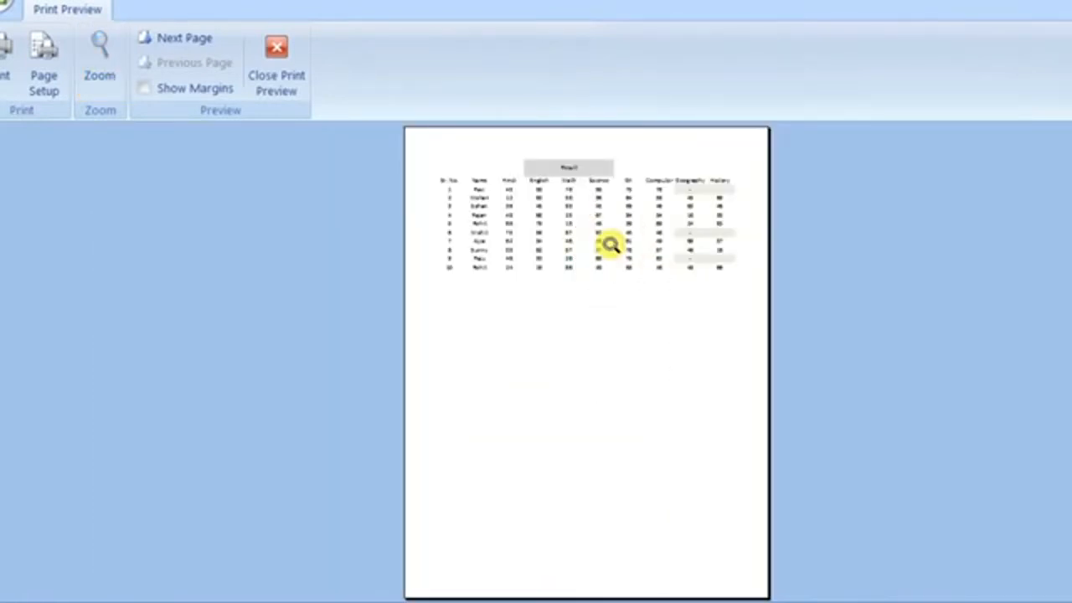
left_click(607, 242)
scroll(825, 311, "up", 3)
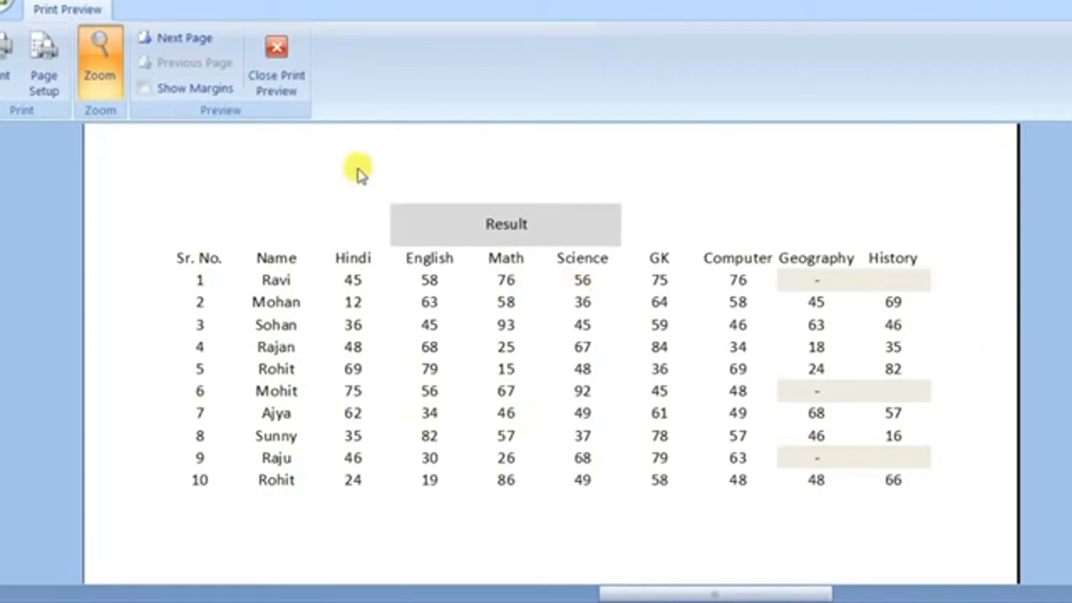
left_click(277, 81)
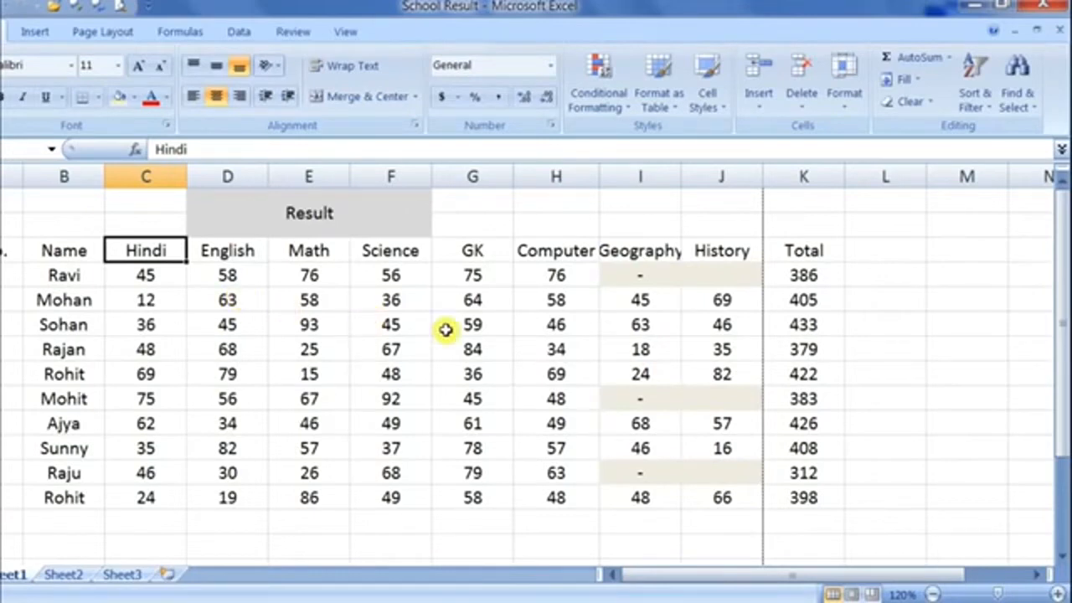
left_click_drag(1063, 299, 1064, 452)
left_click_drag(854, 575, 907, 578)
left_click_drag(1060, 385, 1062, 376)
left_click_drag(718, 577, 640, 577)
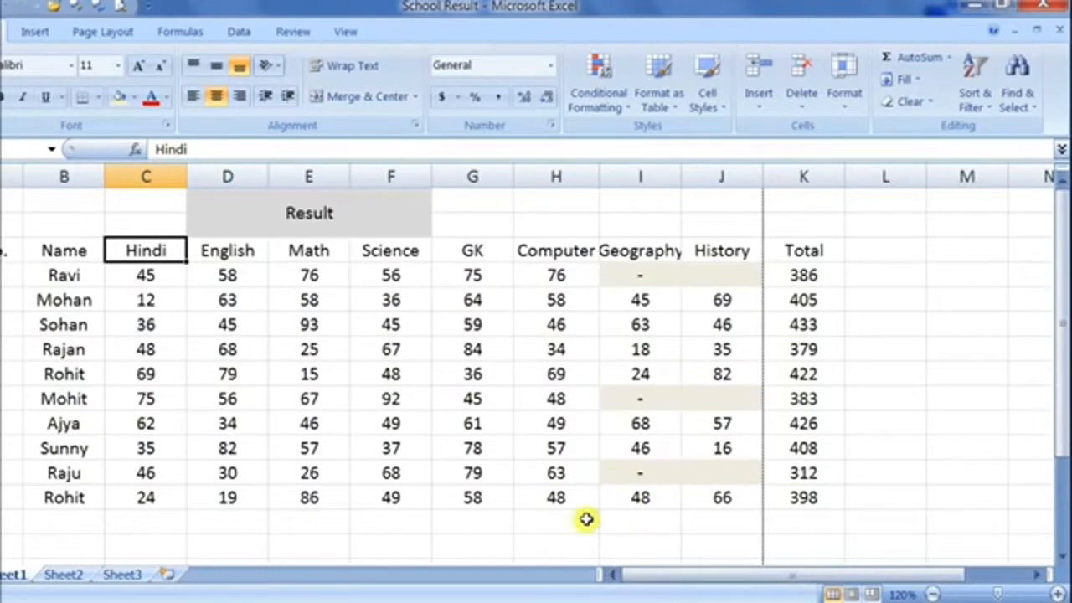
Switch to the Website Description document in Word, look through its page divisions, and return to the School Result workbook in Excel.
key("alt+Tab")
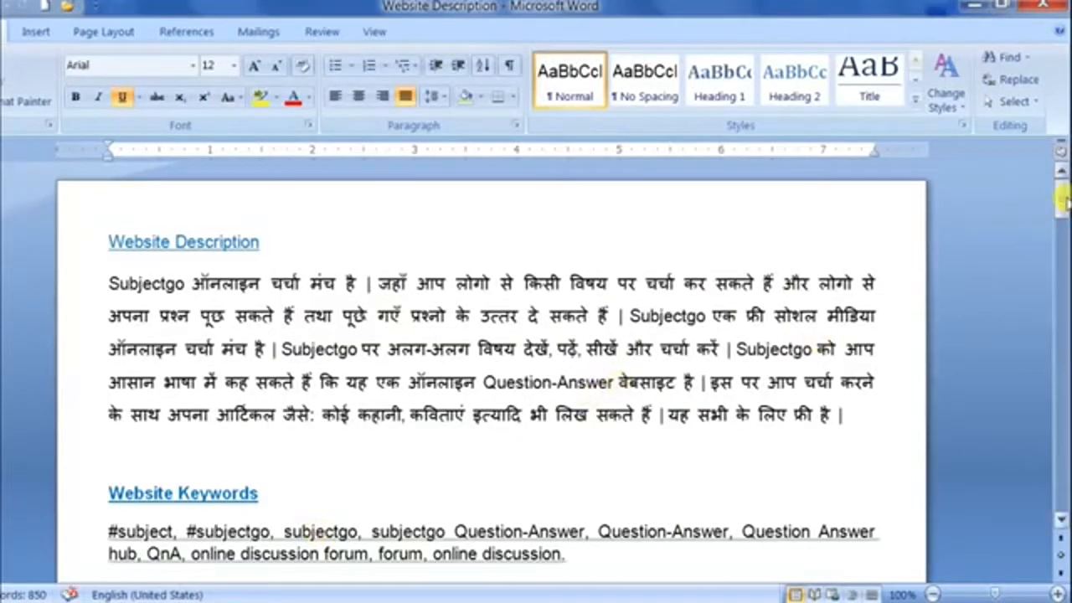
left_click_drag(1059, 194, 944, 383)
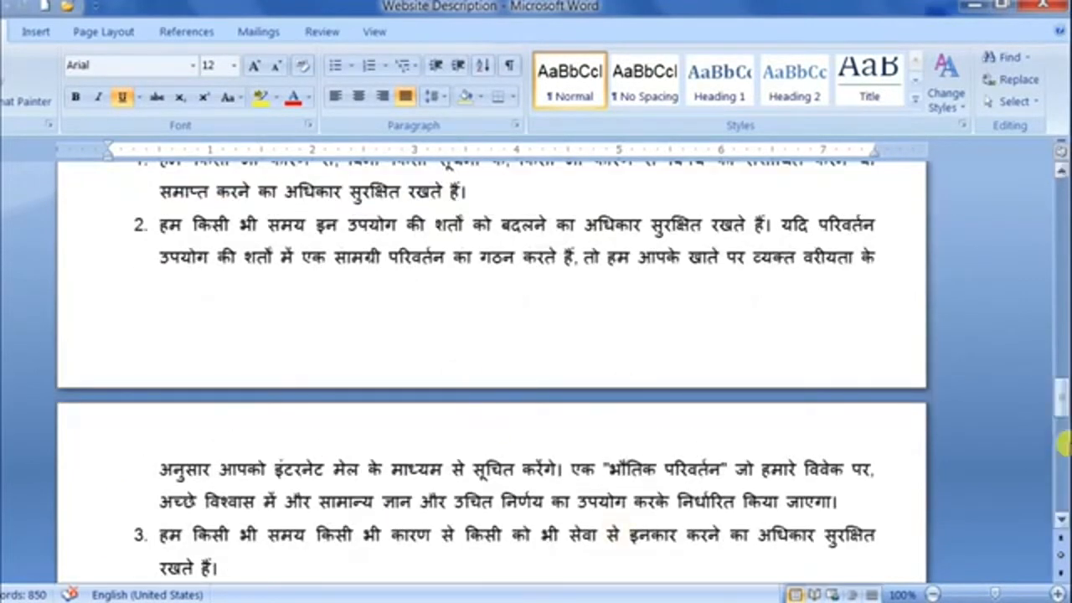
left_click_drag(1060, 400, 1060, 193)
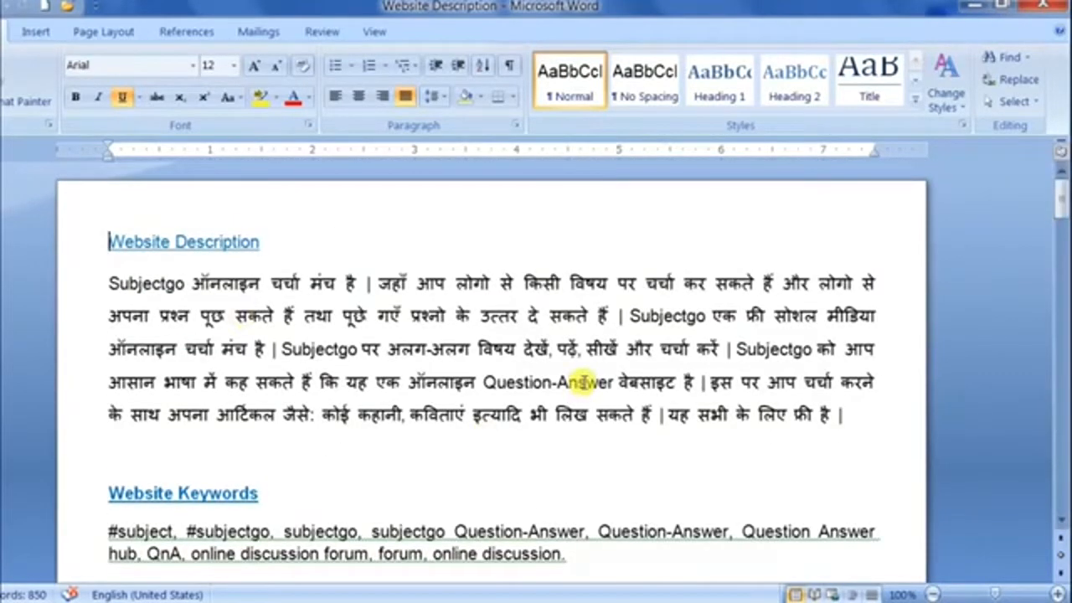
left_click(360, 599)
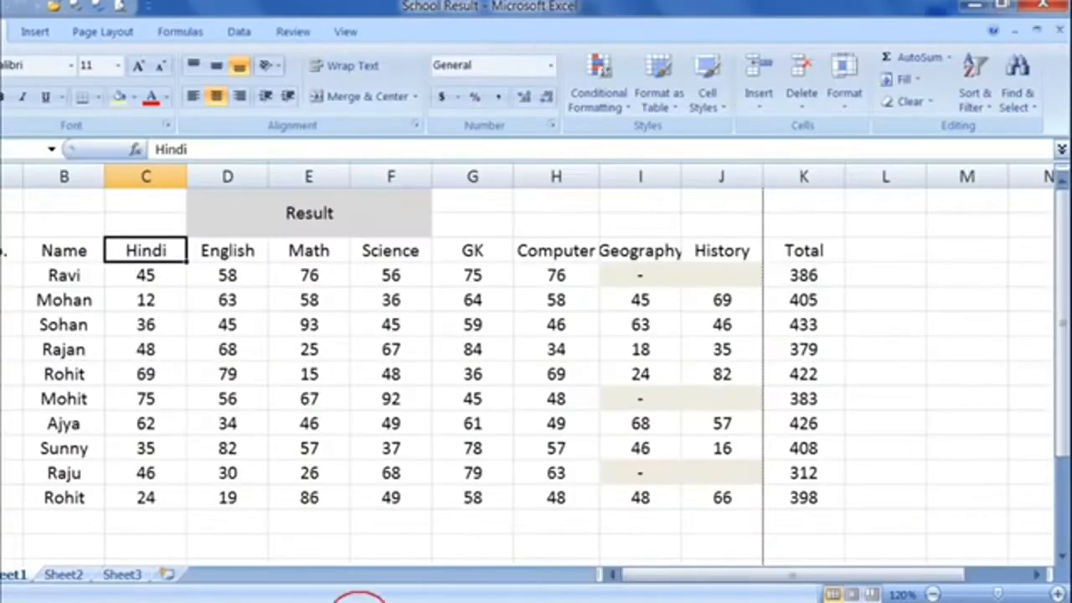
left_click(497, 420)
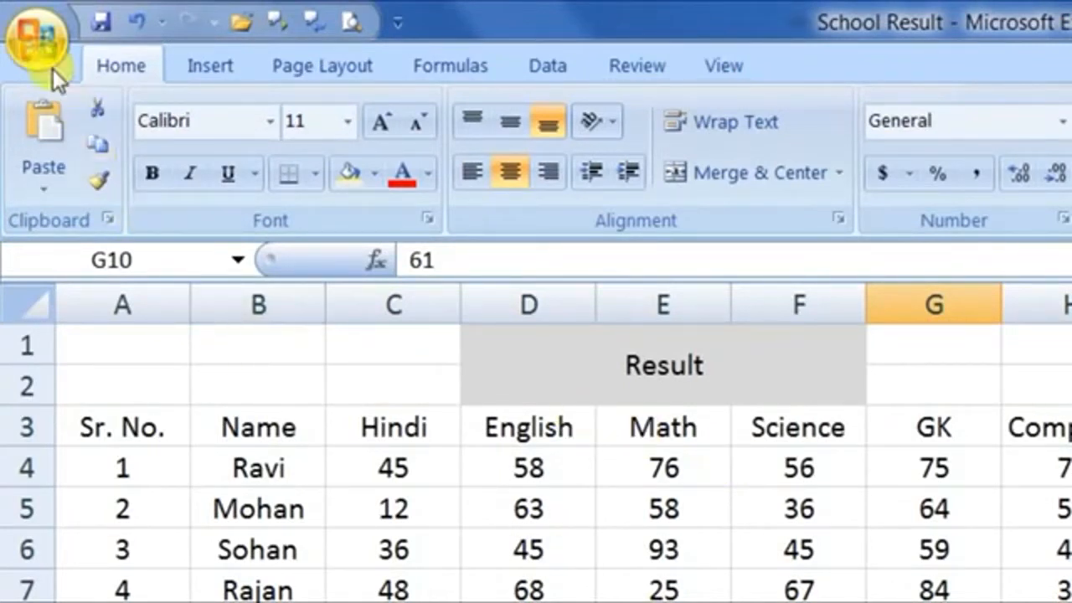
Check the result table in print preview once more and return to the worksheet.
left_click(38, 38)
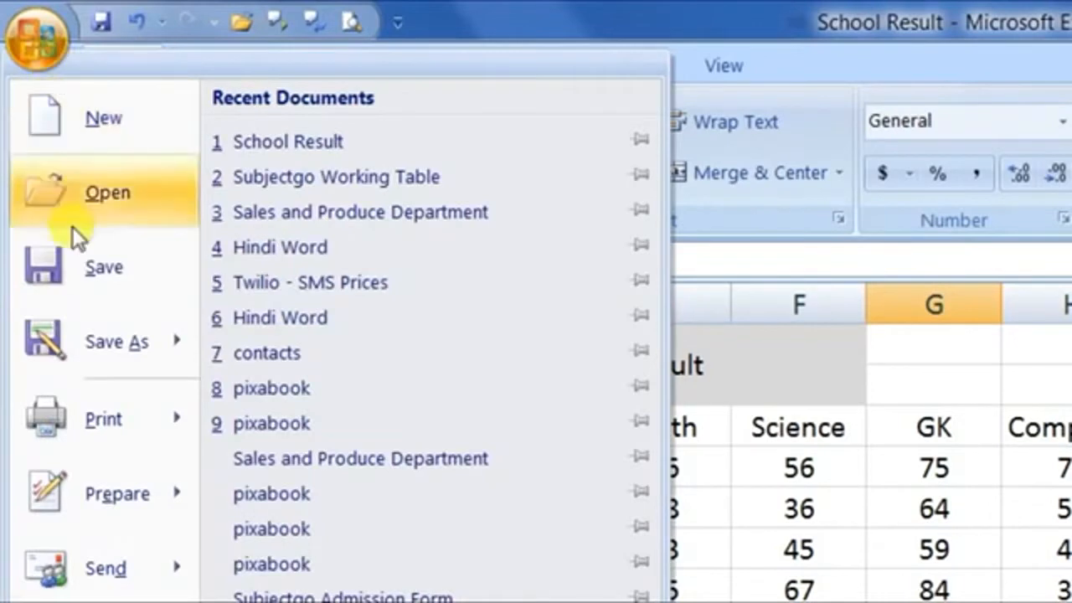
mouse_move(62, 422)
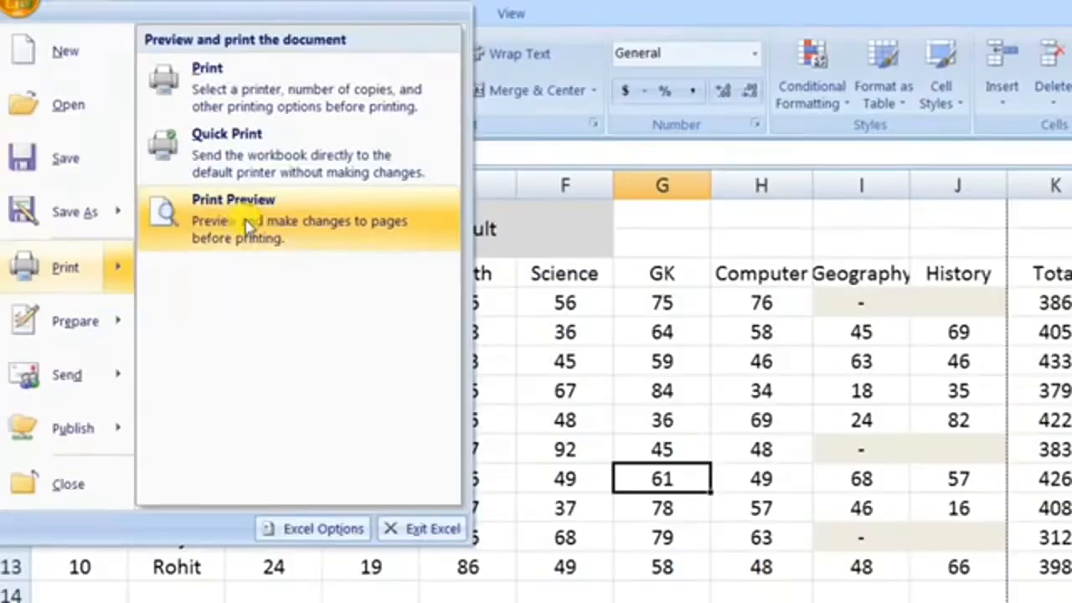
left_click(353, 352)
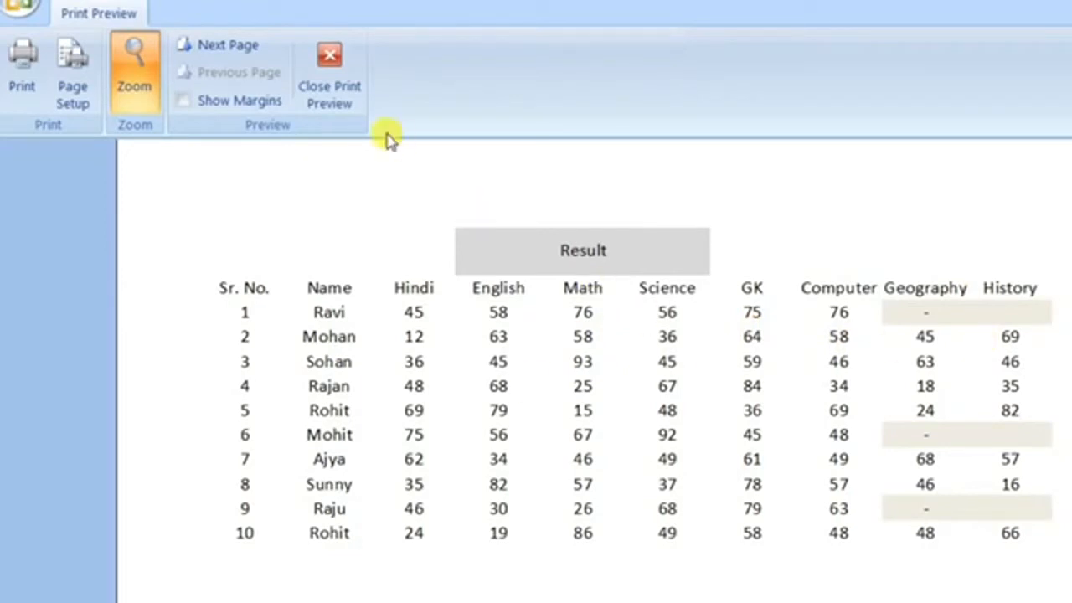
left_click(328, 95)
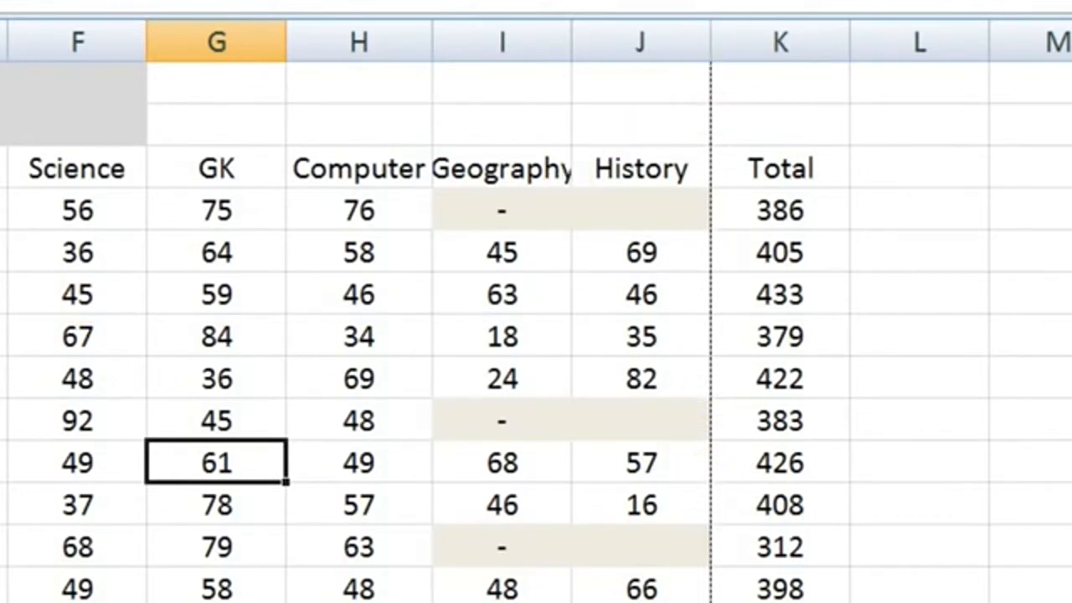
Move down column I below the result table to find the dotted horizontal page break line.
left_click_drag(1060, 67, 1059, 311)
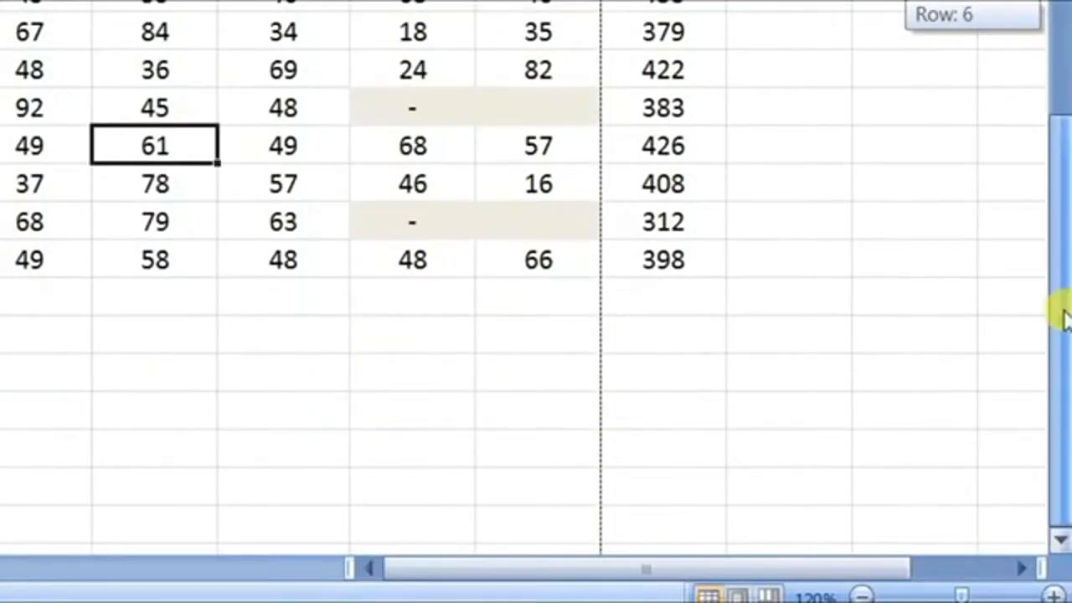
left_click(402, 331)
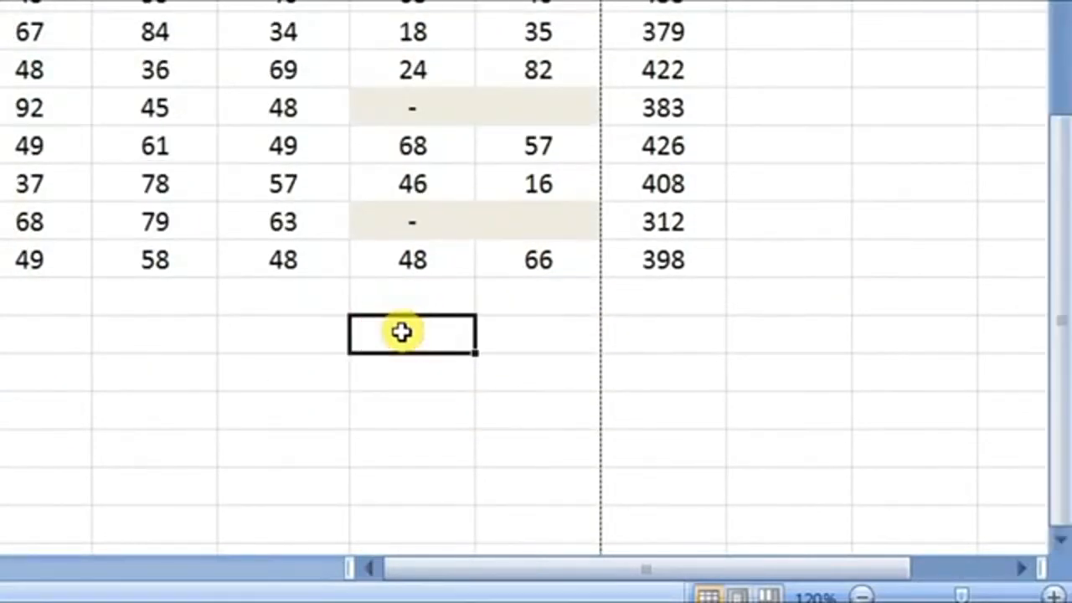
key("Down")
key("Down")
key("Down")
key("Down")
key("Down")
key("Down")
key("Down")
key("Down")
key("Down")
key("Down")
key("Down")
key("Down")
key("Down")
key("Down")
key("Down")
key("Down")
key("Down")
key("Down")
key("Down")
key("Down")
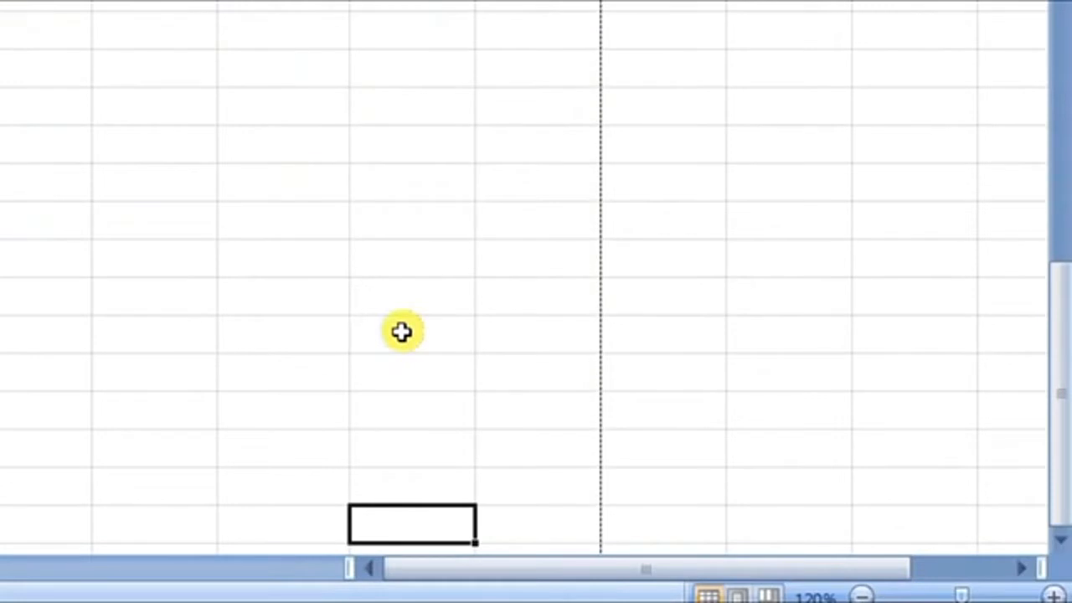
key("Down")
key("Down")
key("Down")
key("Down")
key("Down")
key("Down")
key("Down")
key("Down")
key("Down")
key("Down")
key("Down")
key("Down")
key("Down")
key("Down")
key("Down")
key("Down")
key("Down")
key("Down")
key("Down")
key("Down")
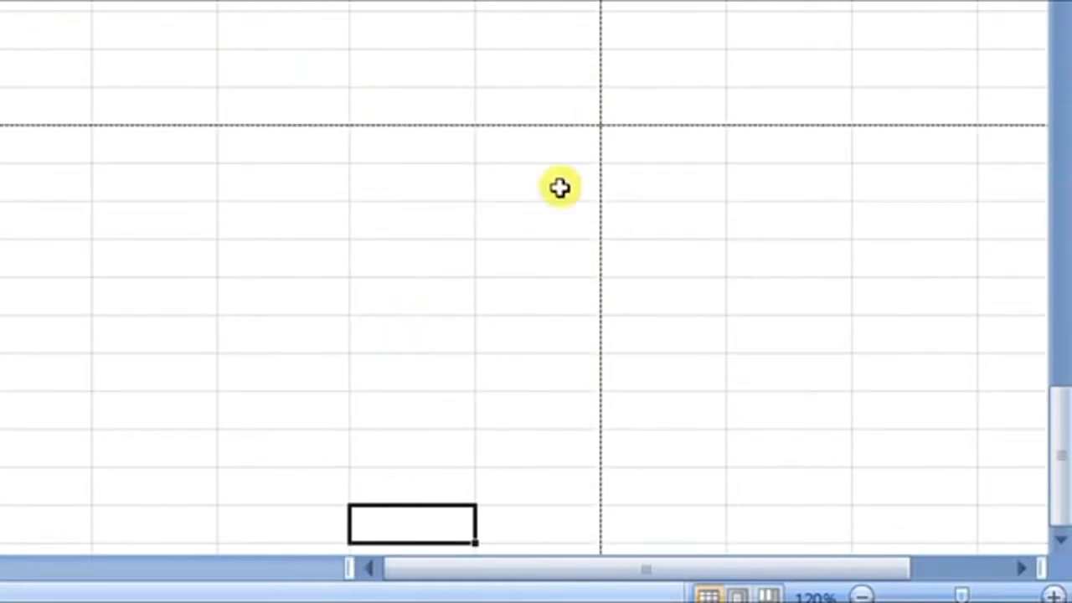
Examine the cells around the crossing of the horizontal and vertical page break lines to see where the printed page ends.
left_click(567, 144)
left_click(405, 124)
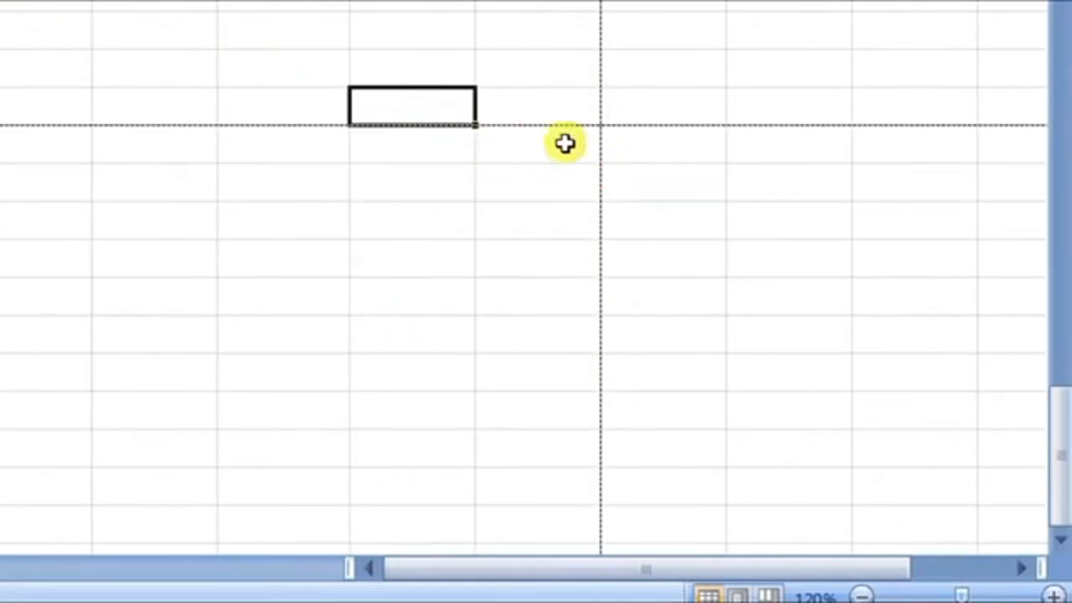
left_click(494, 55)
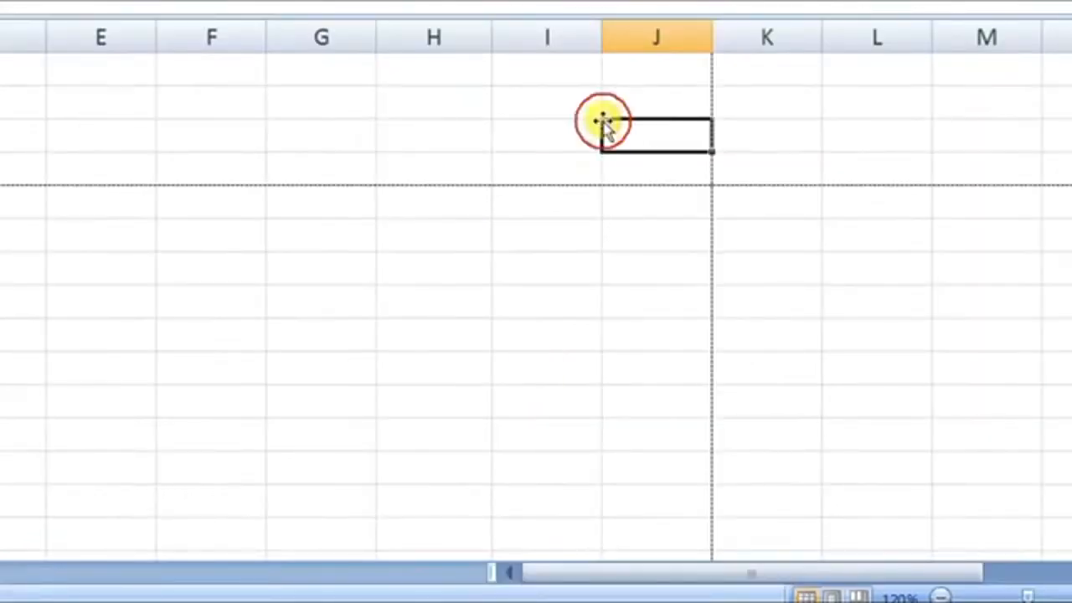
left_click(413, 78)
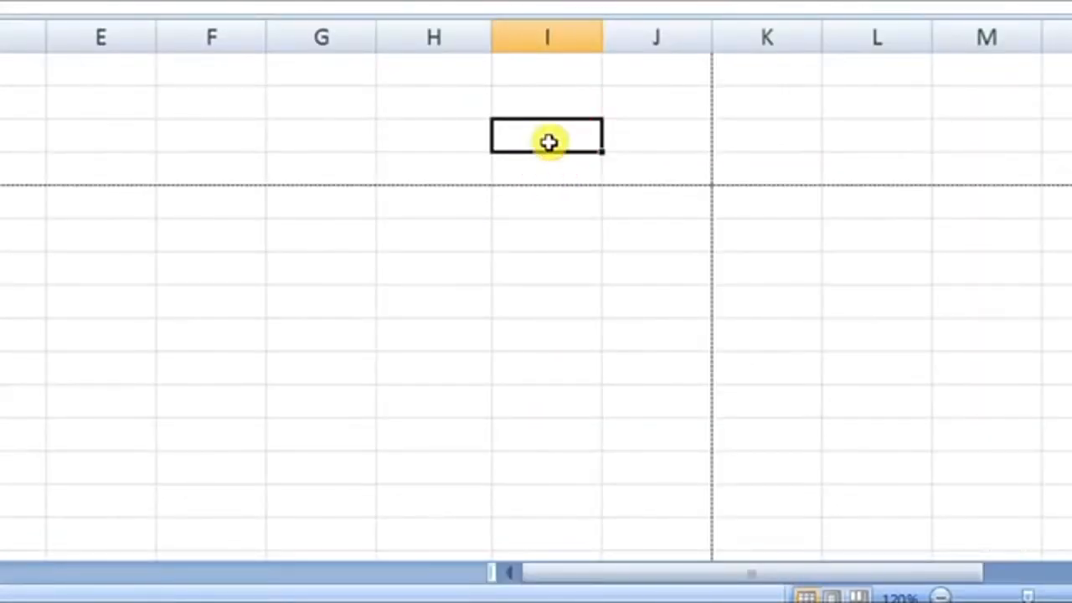
key("Down")
key("Down")
key("Down")
key("Down")
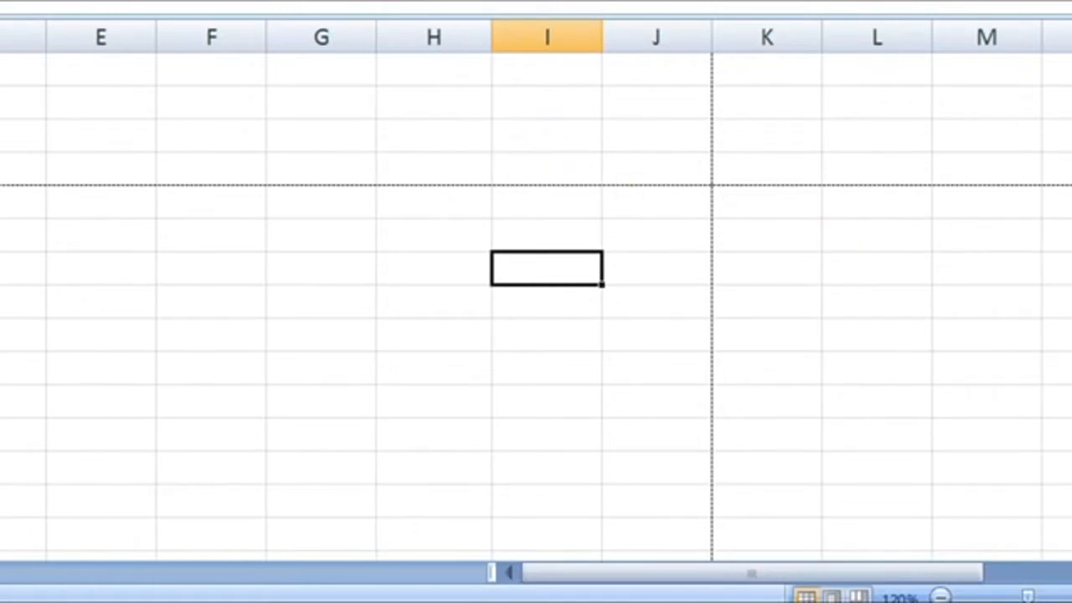
left_click_drag(1070, 456, 1070, 443)
left_click(600, 230)
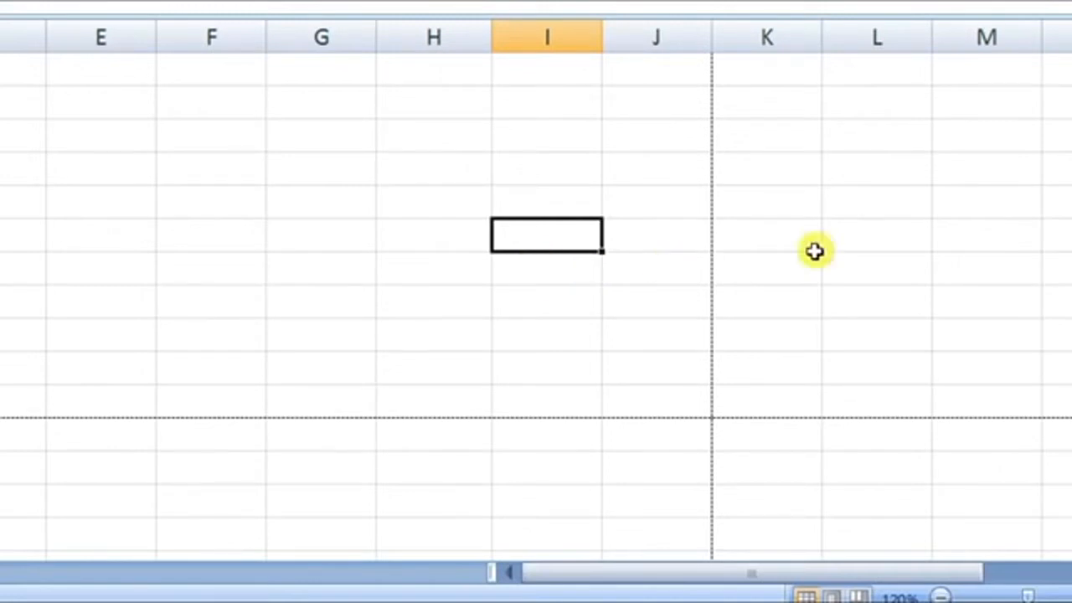
left_click(877, 231)
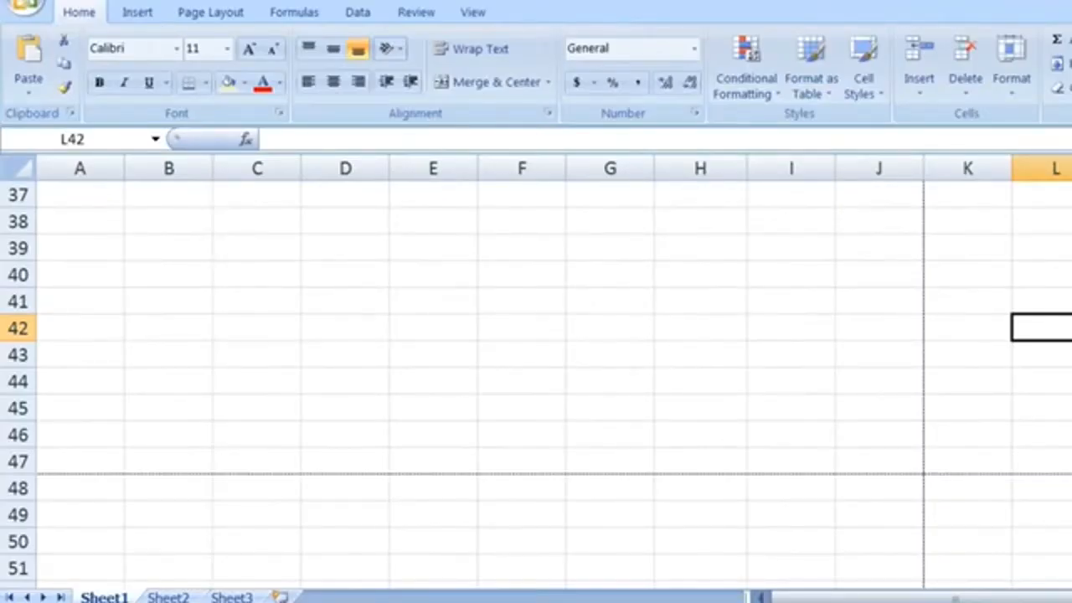
Return to the result table and check the History and Total headings on either side of the vertical page break line.
scroll(536, 377, "up", 12)
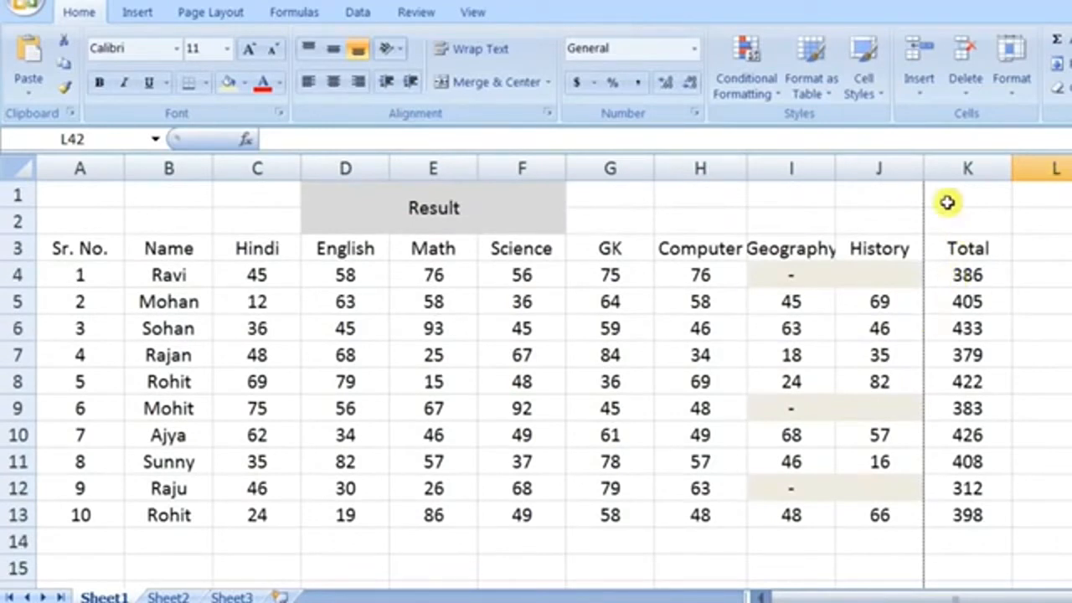
left_click(844, 266)
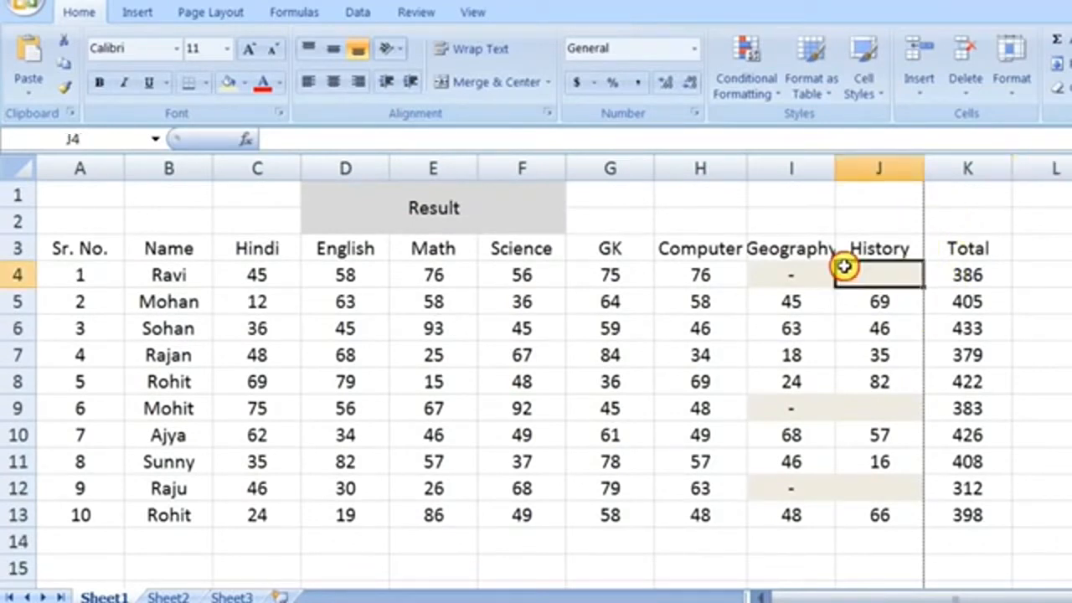
left_click(886, 251)
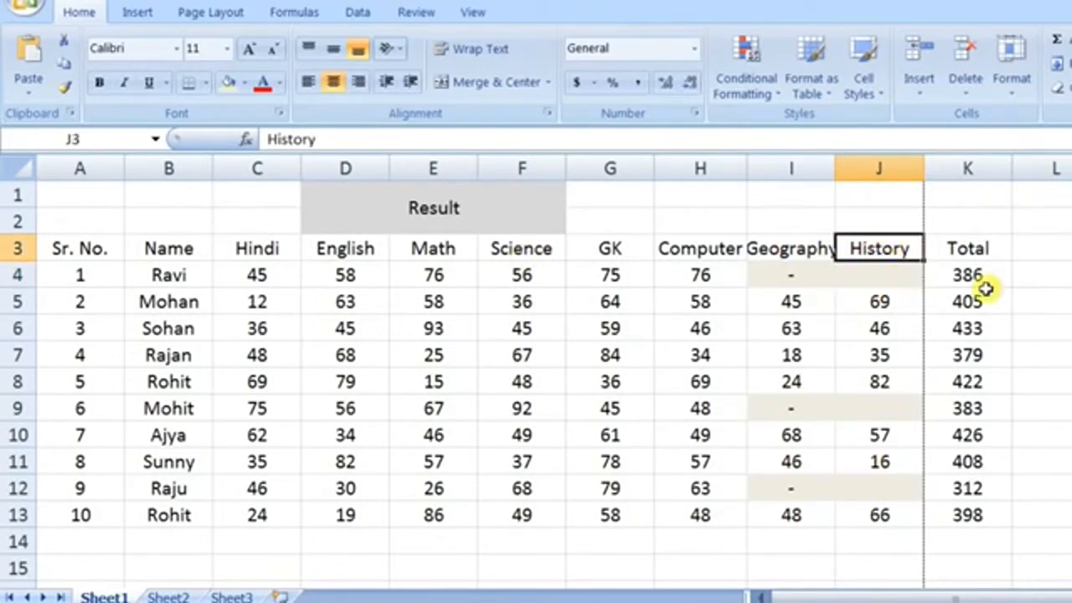
left_click(976, 250)
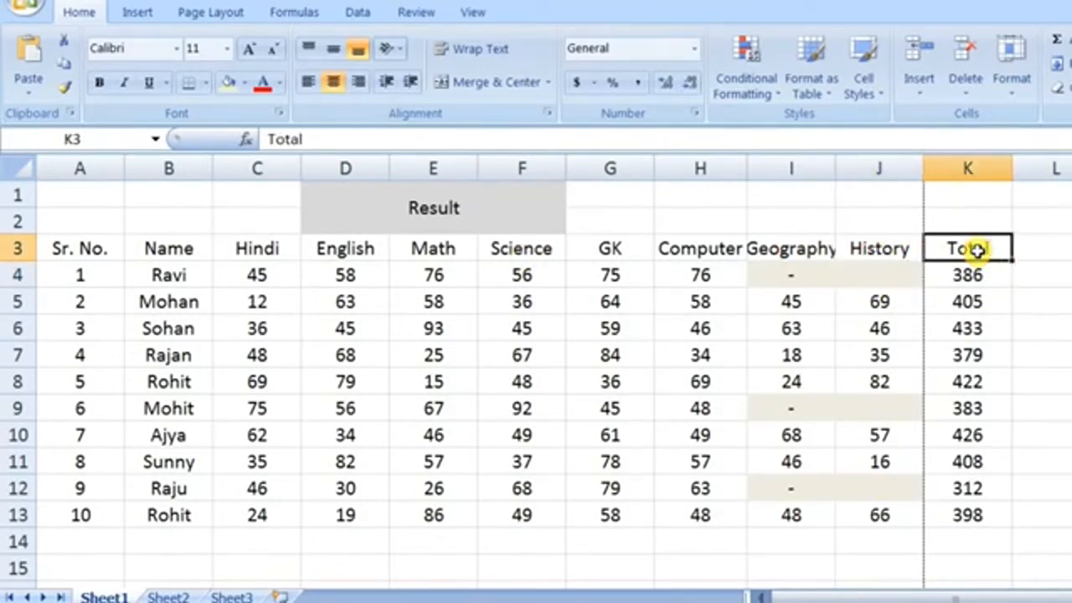
Check the Total column against the cells beyond it and highlight the result table starting from A1.
left_click(1063, 300)
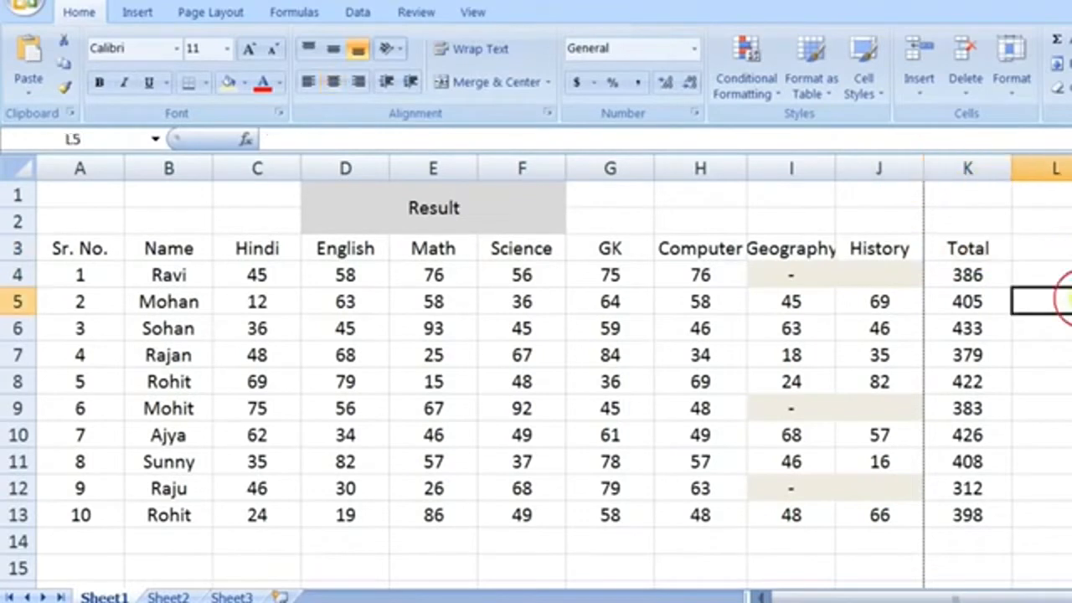
left_click(959, 247)
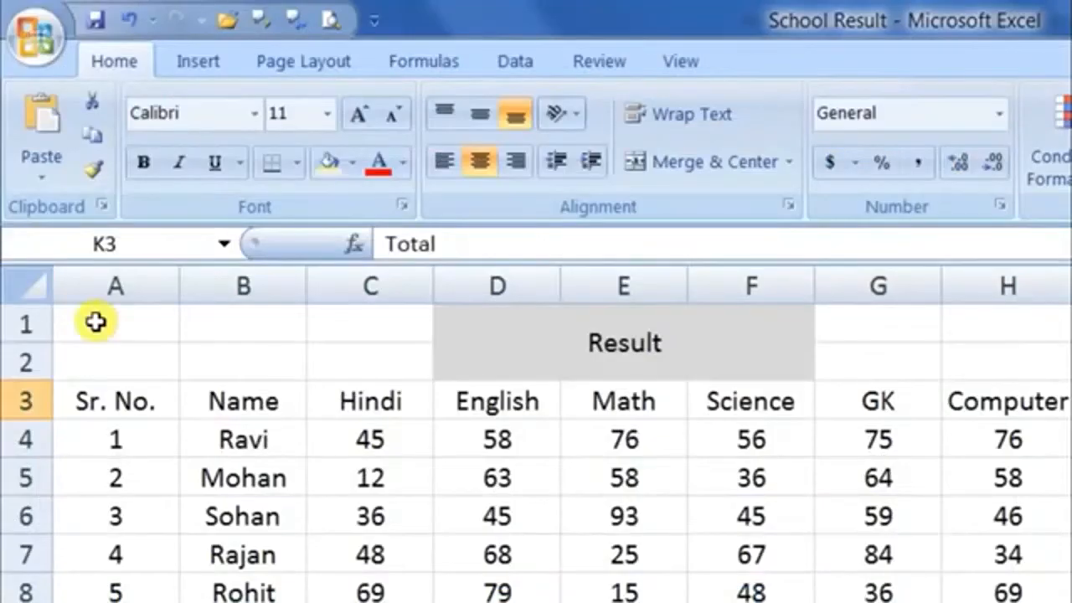
left_click_drag(95, 322, 1071, 602)
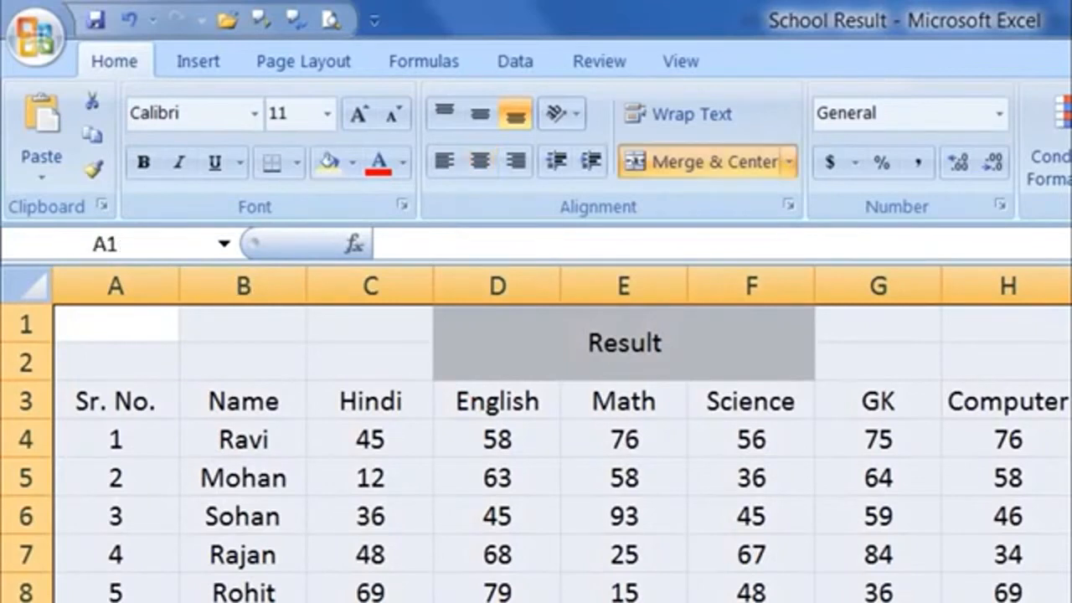
left_click(751, 602)
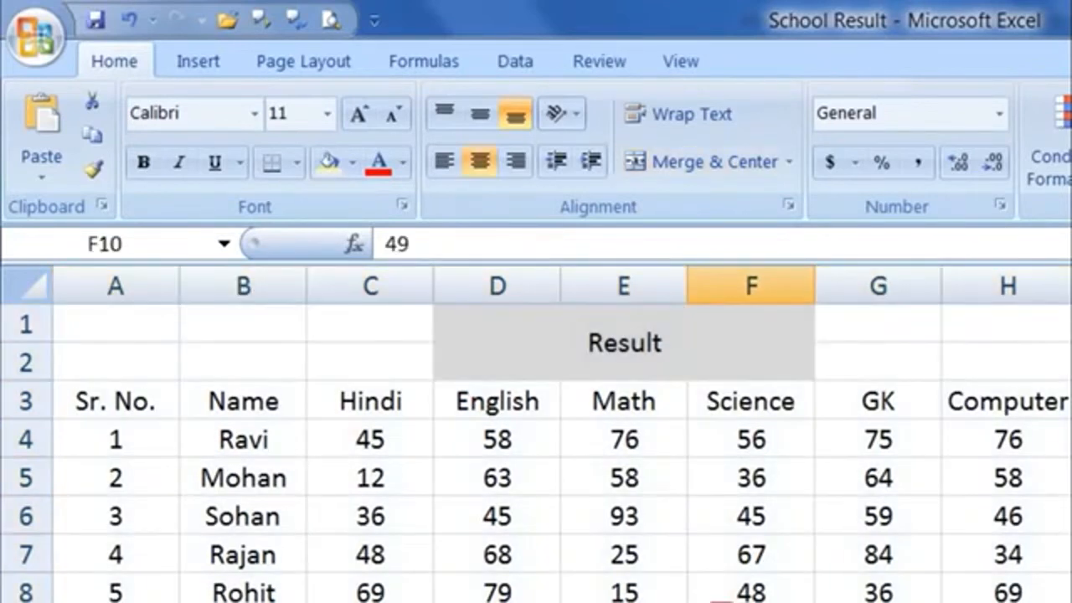
Set the page orientation of the result sheet to Landscape.
left_click(325, 63)
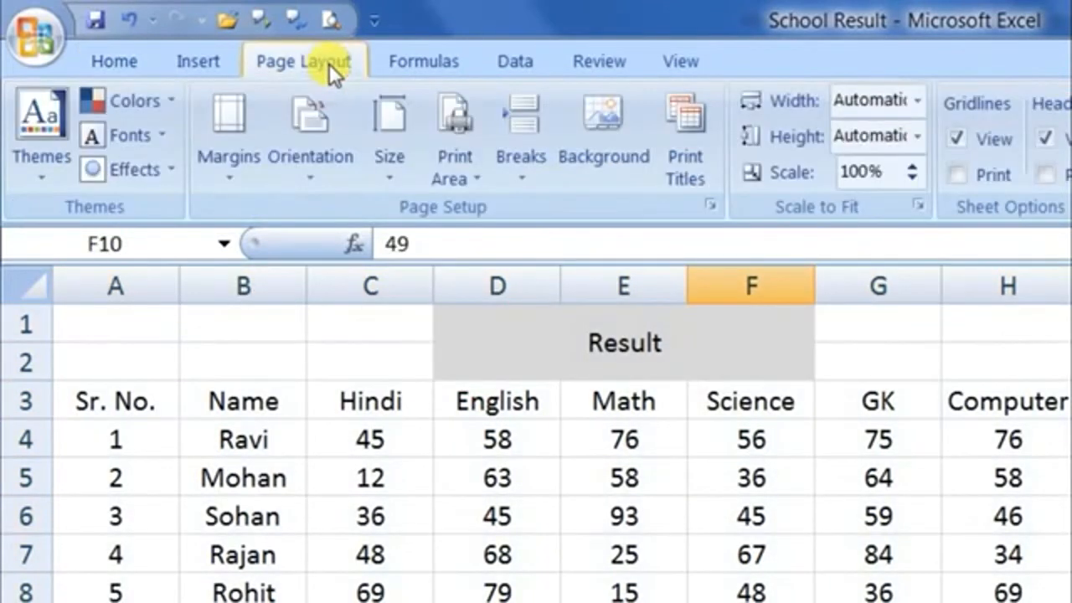
left_click(315, 173)
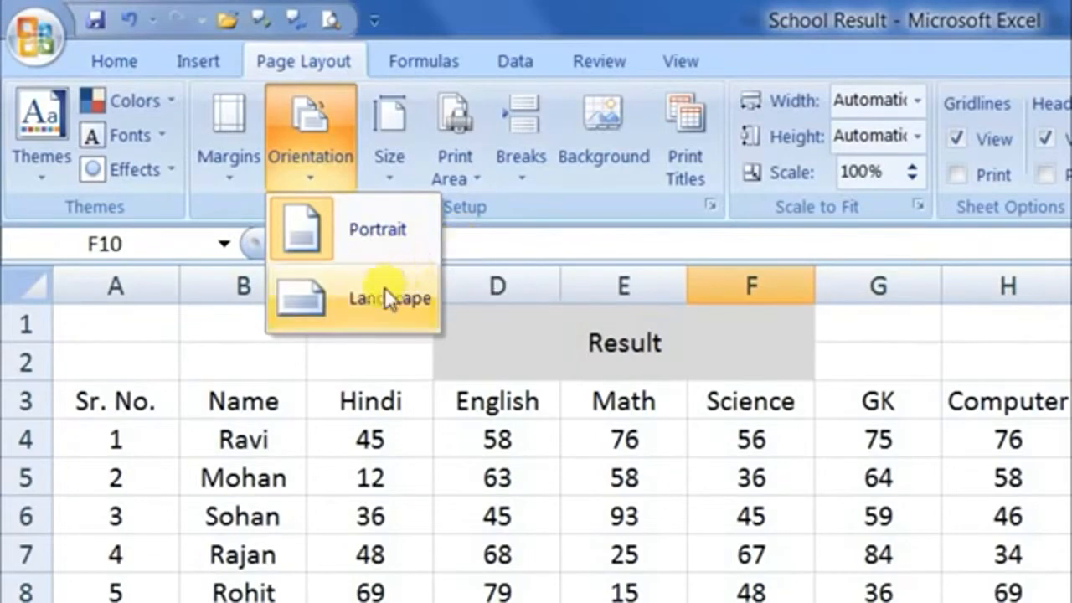
left_click(410, 310)
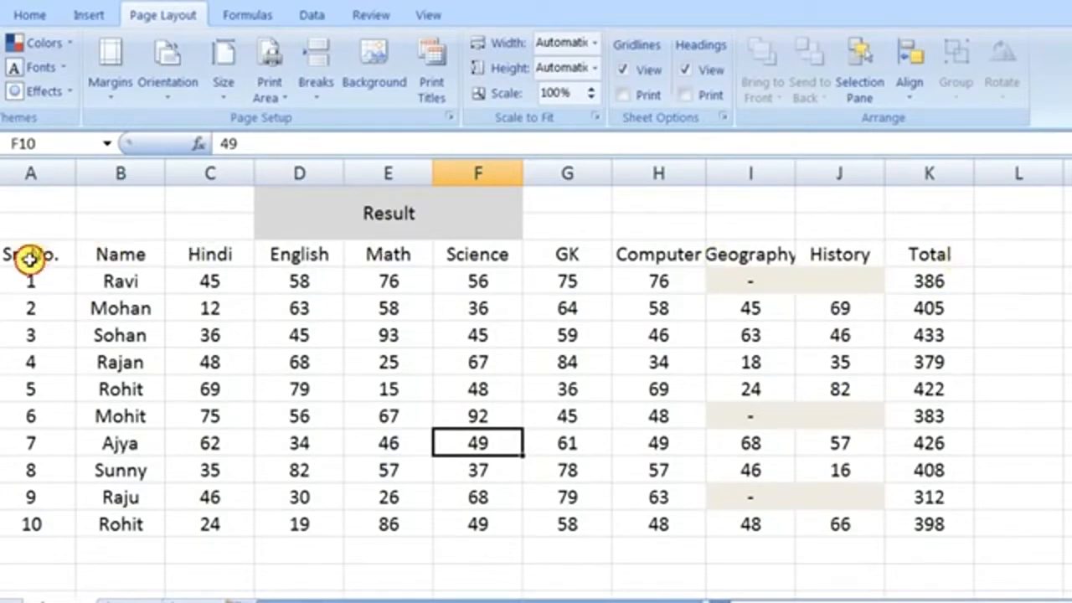
Review the landscape result table A3:K13 on the sheet and in print preview, and return to the worksheet.
left_click_drag(29, 261, 899, 536)
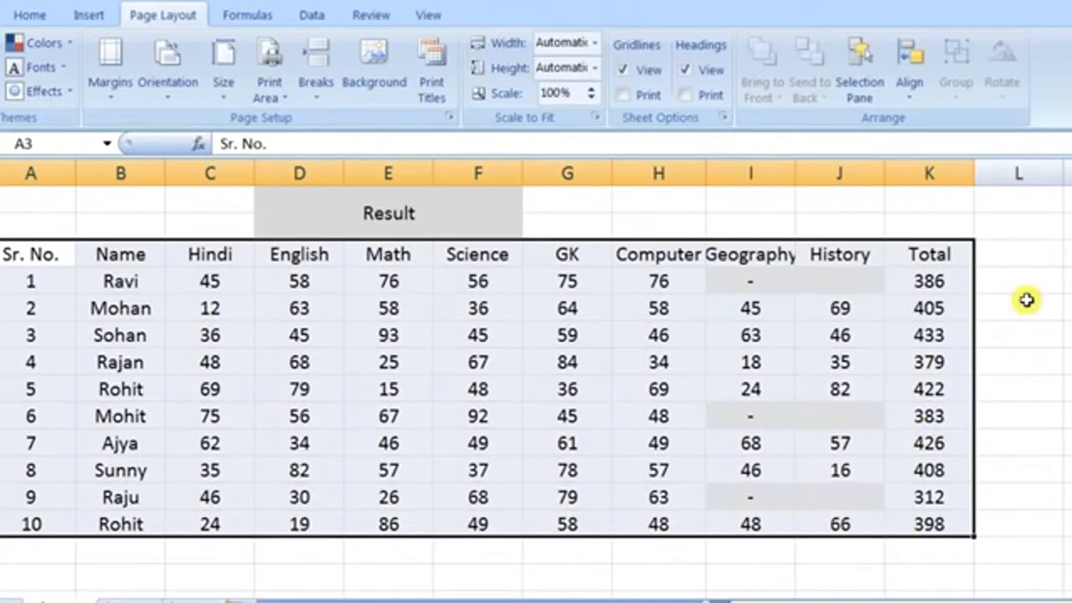
left_click(183, 91)
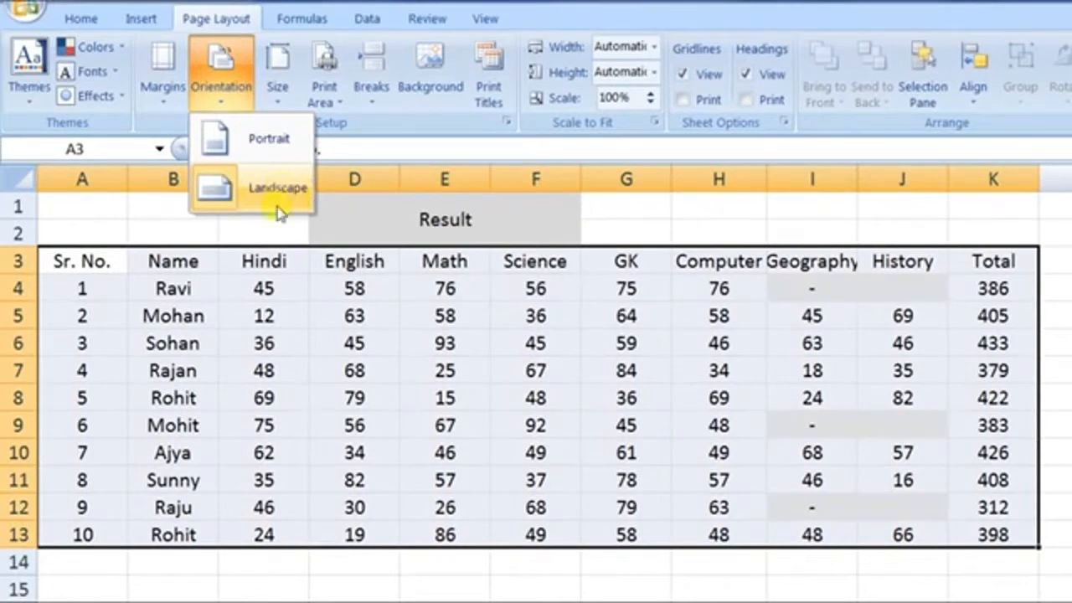
left_click(232, 270)
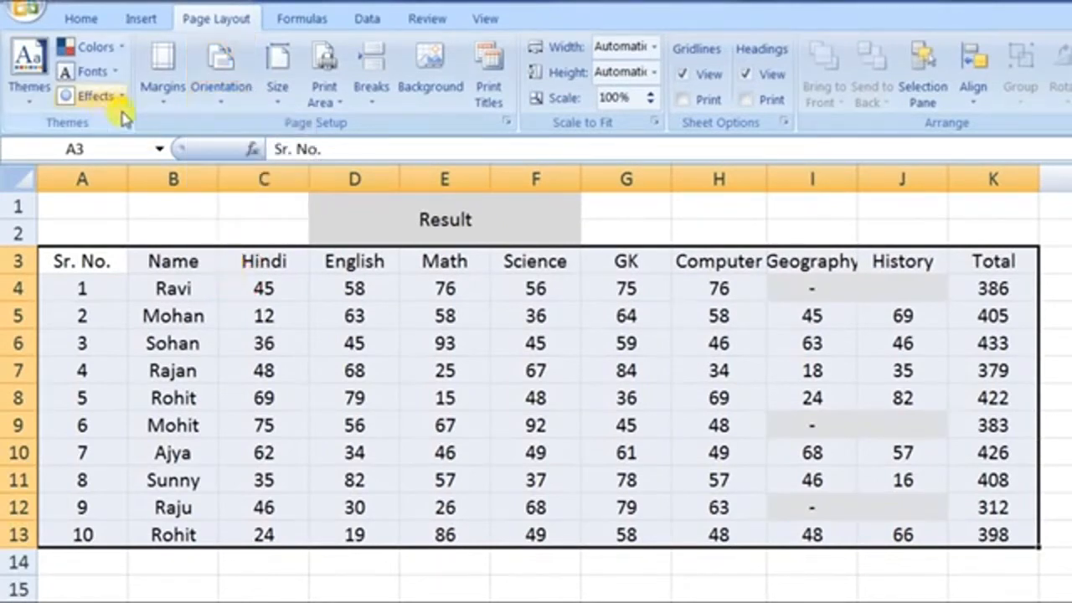
left_click(181, 284)
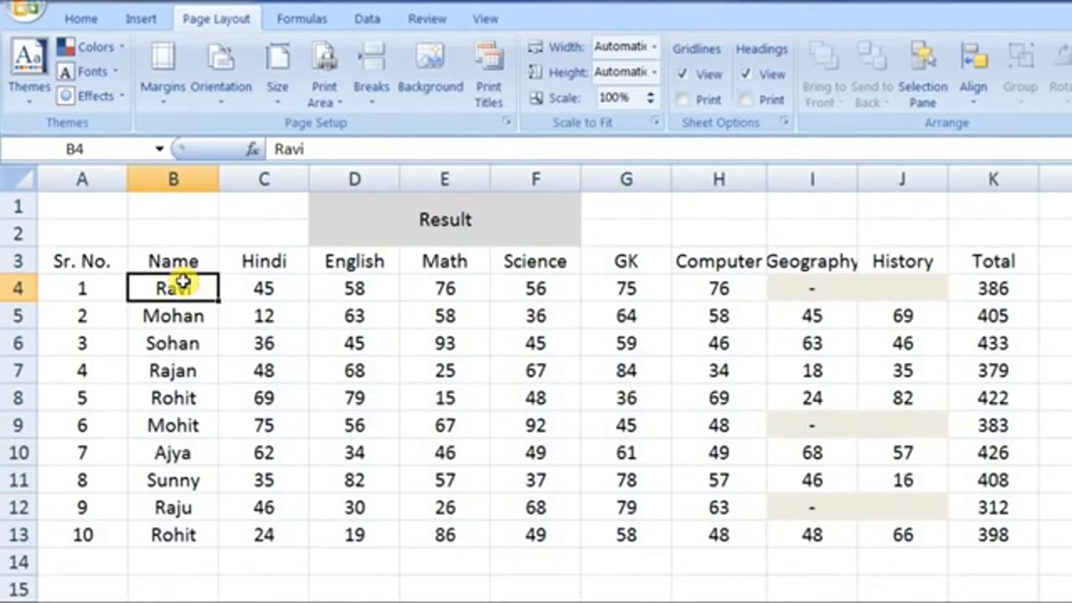
key("ctrl+F2")
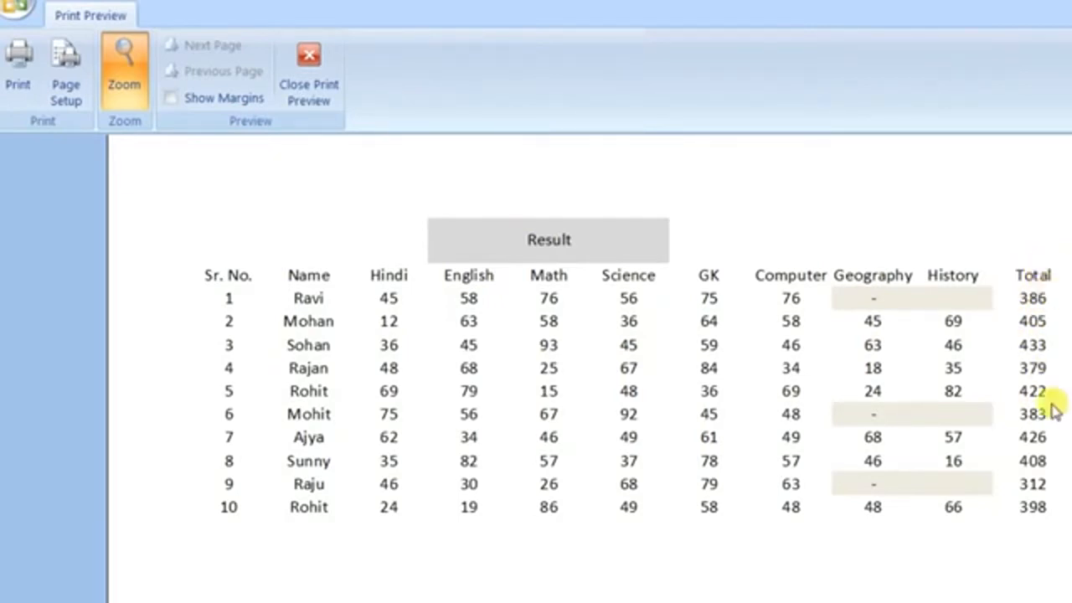
left_click(312, 87)
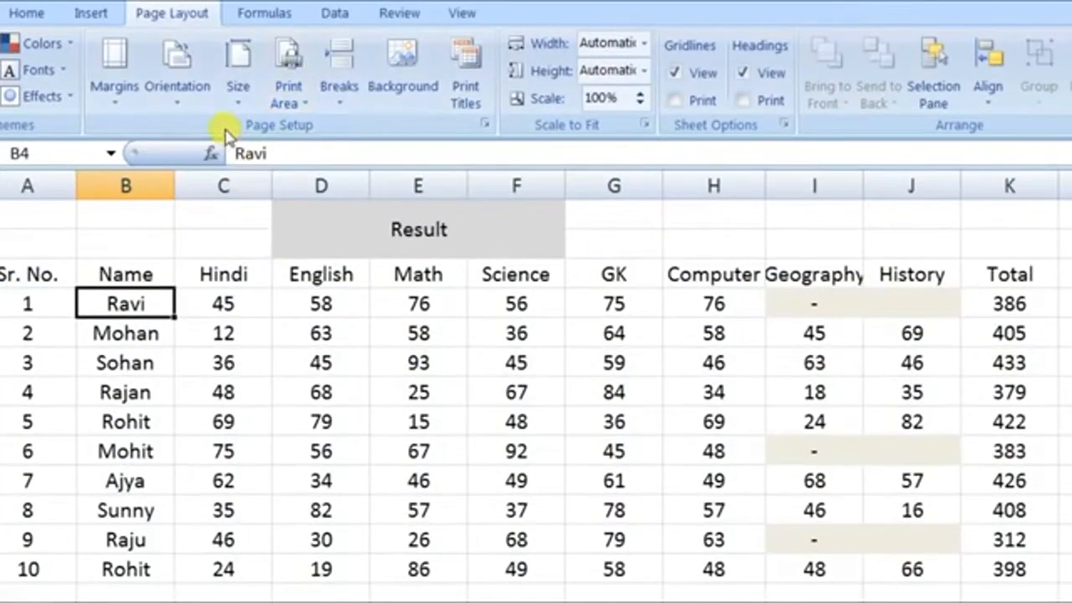
Set the page orientation back to Portrait.
left_click(188, 94)
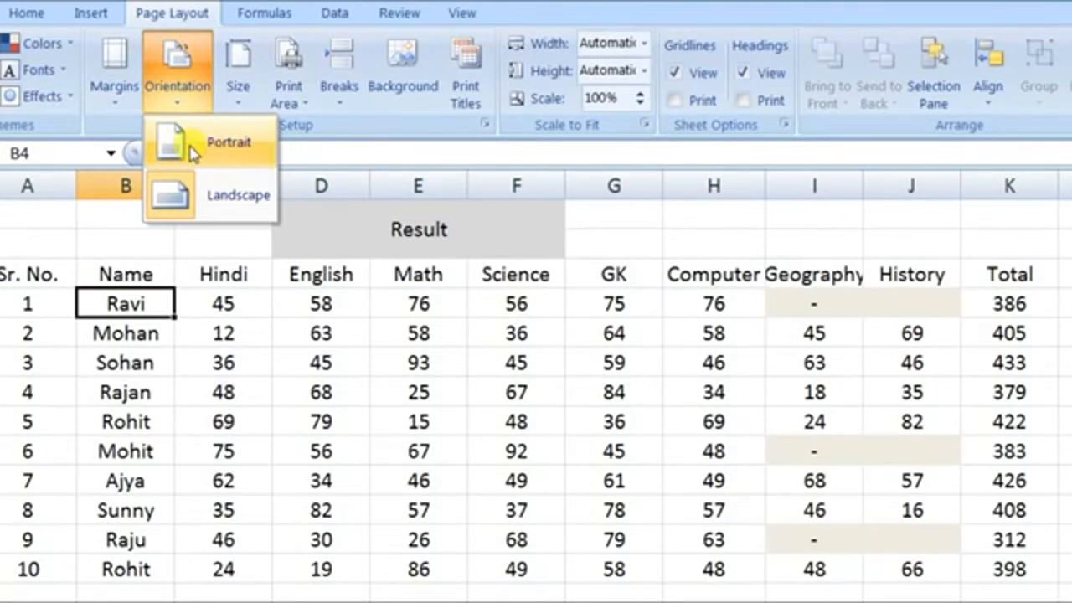
left_click(239, 141)
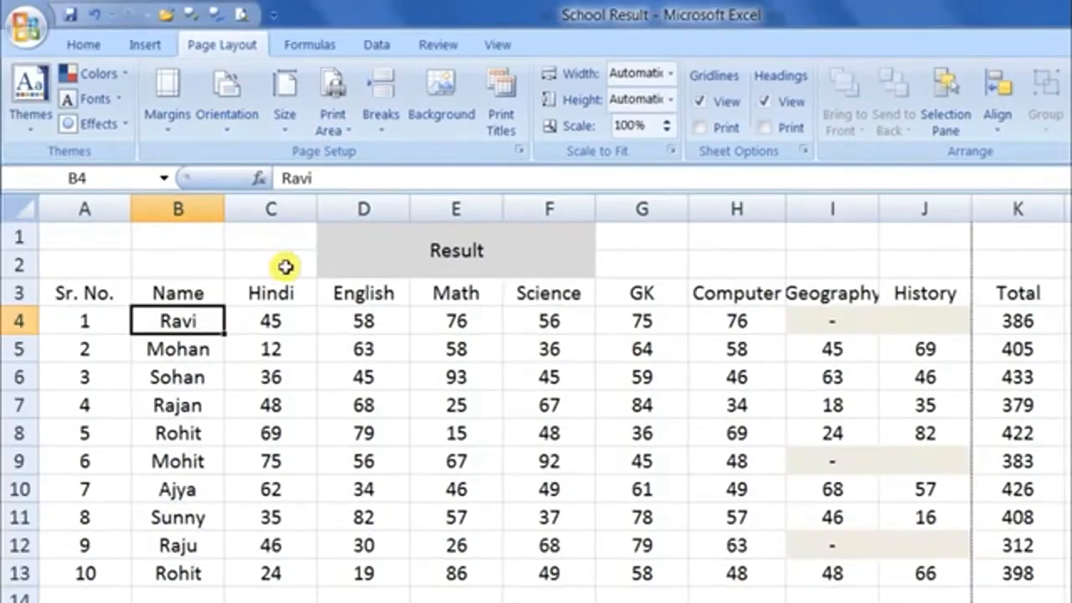
Try the Legal 8.5" x 14" paper size, and set the paper size to A4 8.27" x 11.69".
left_click(283, 113)
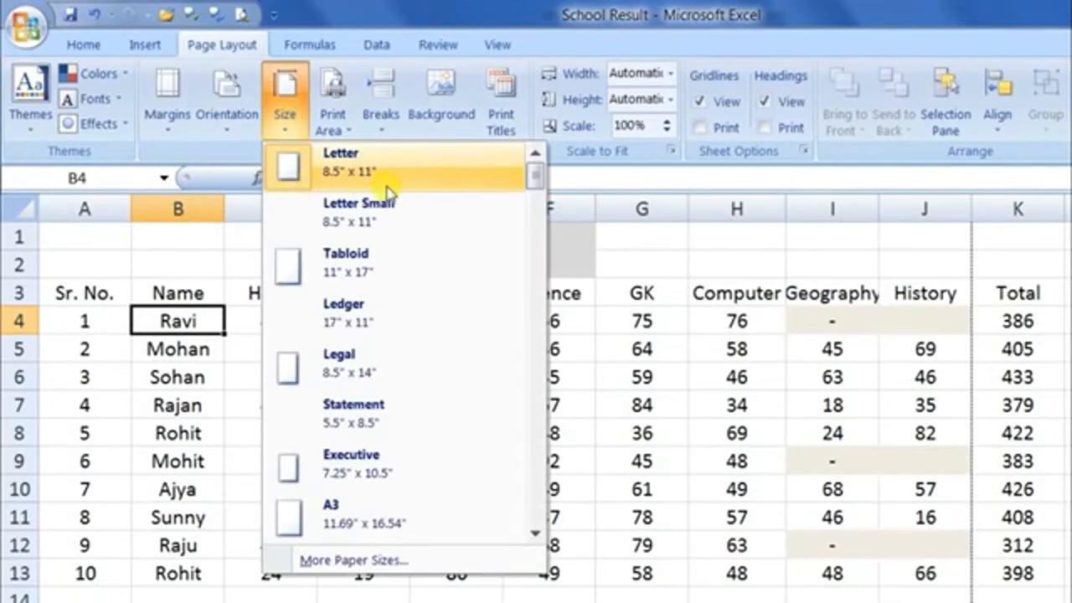
left_click(348, 371)
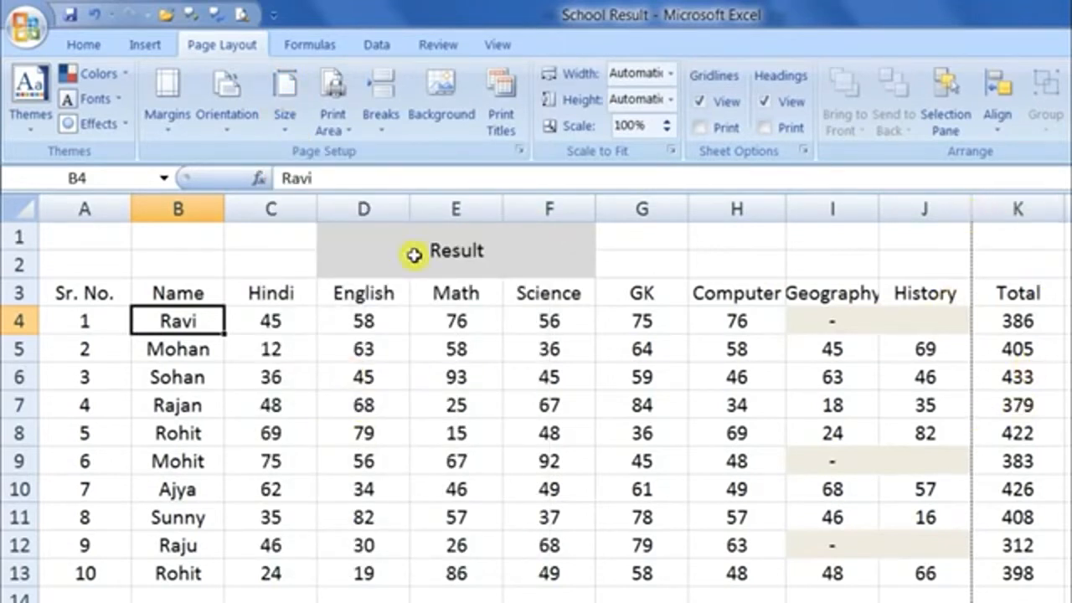
left_click(287, 130)
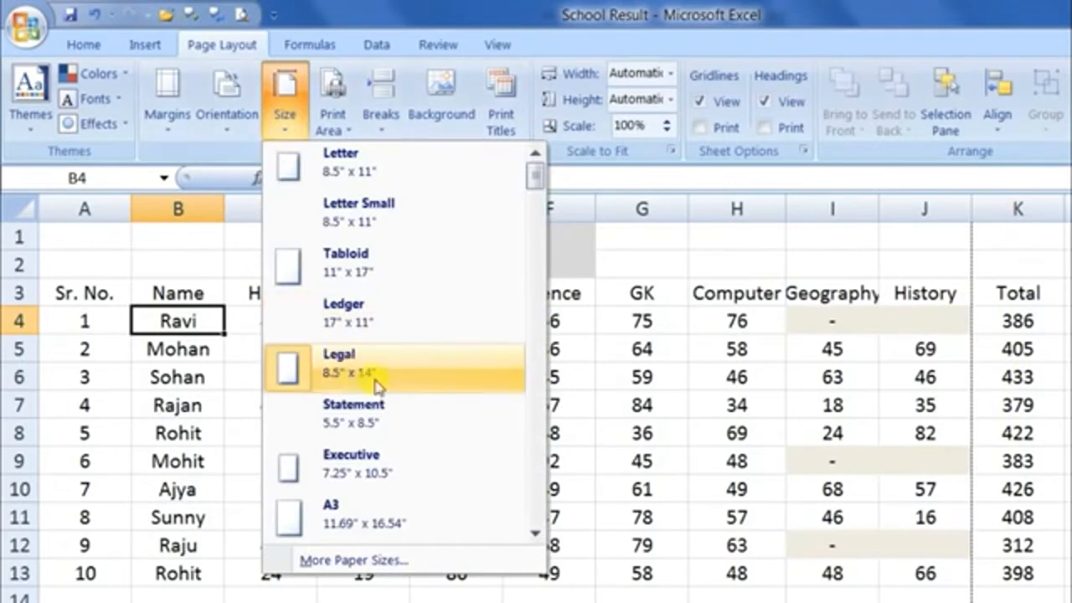
scroll(371, 502, "down", 2)
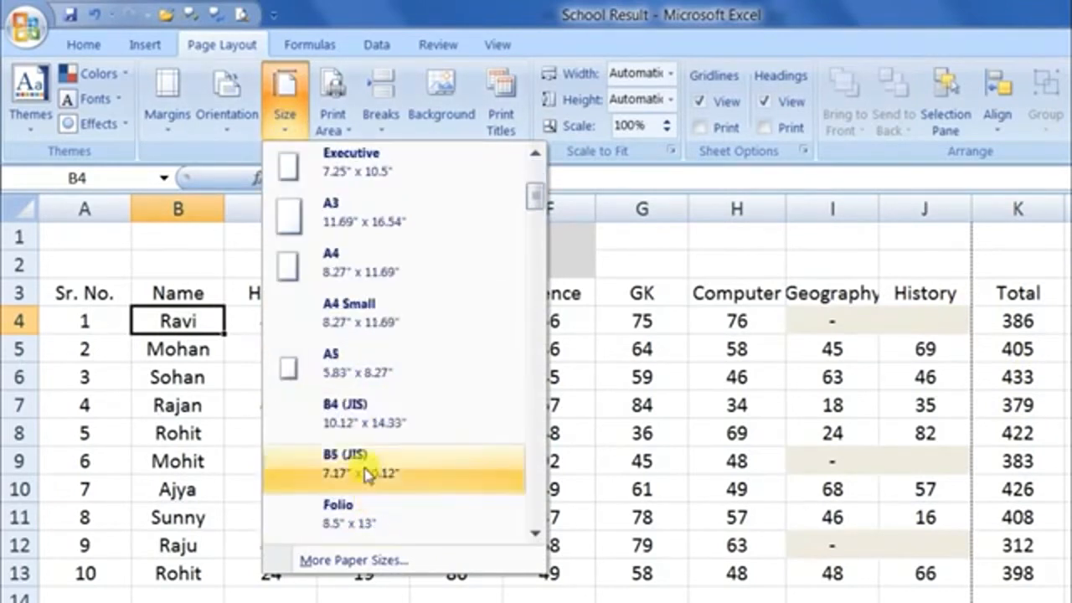
left_click(352, 276)
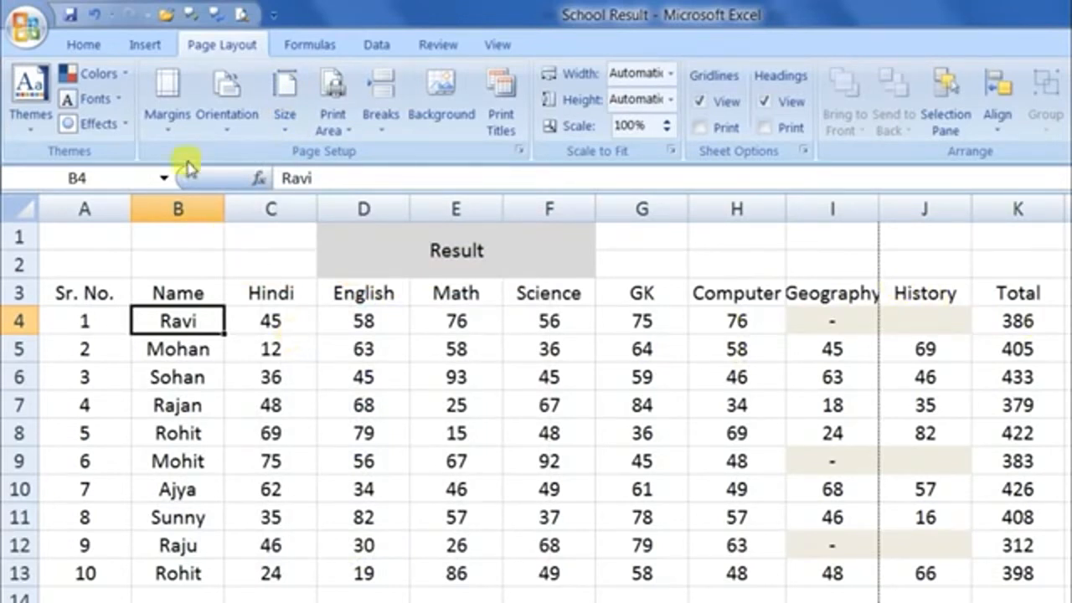
Apply the Wide margins preset to the page and review its values among the margin options.
left_click(171, 130)
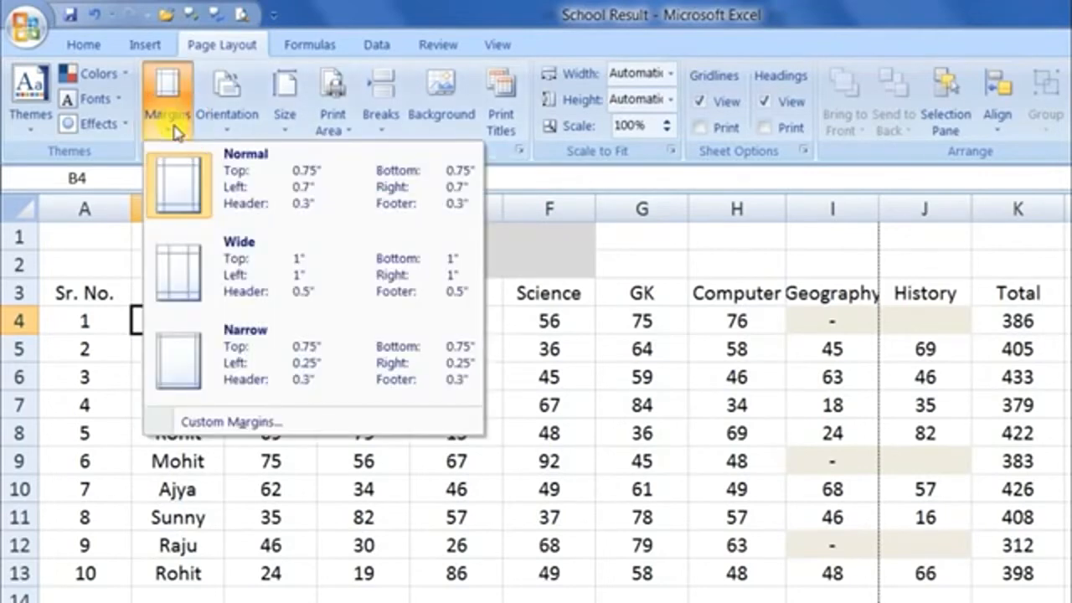
left_click(215, 261)
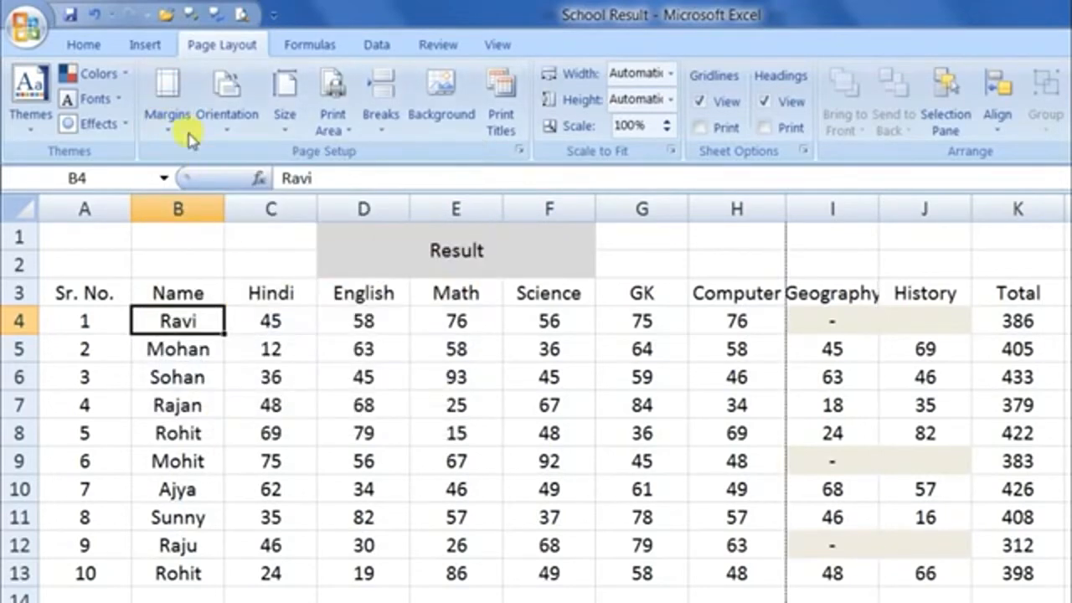
left_click(163, 122)
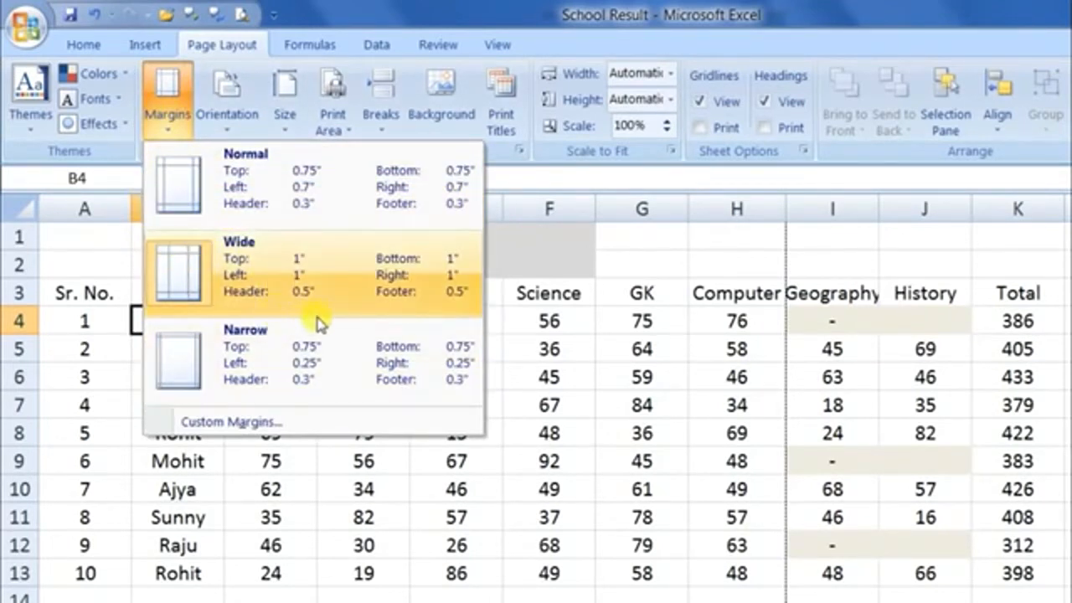
Check the result table with wide margins in print preview and return to the worksheet.
left_click(25, 34)
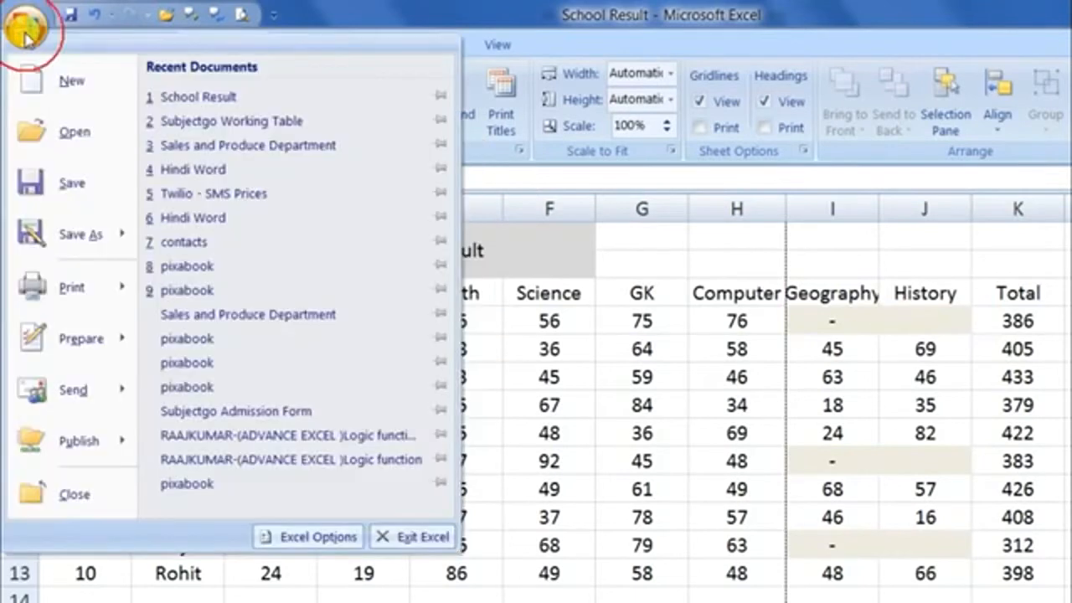
mouse_move(37, 284)
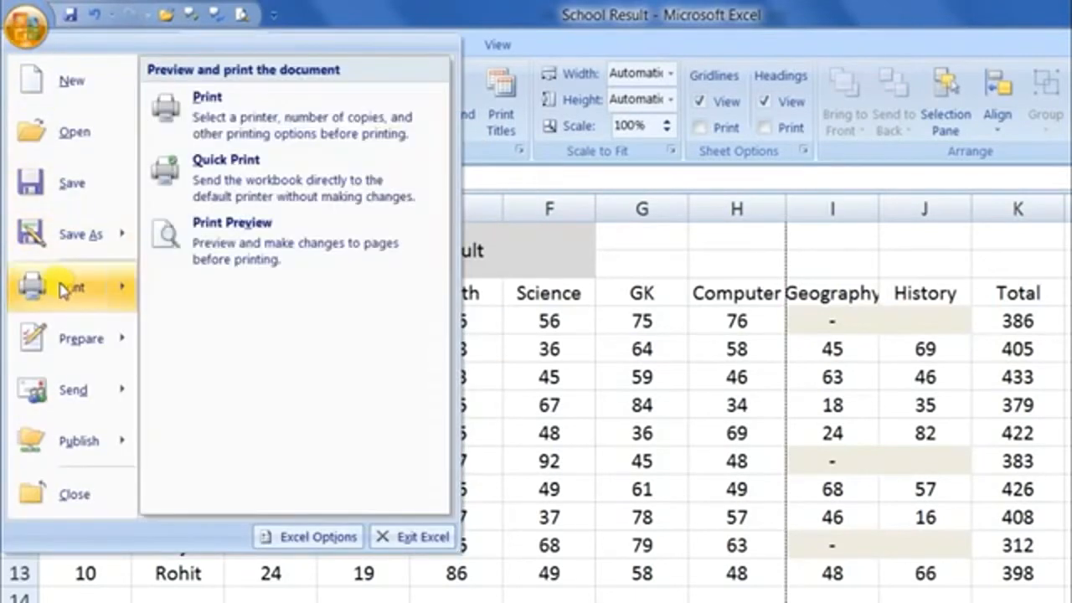
left_click(256, 243)
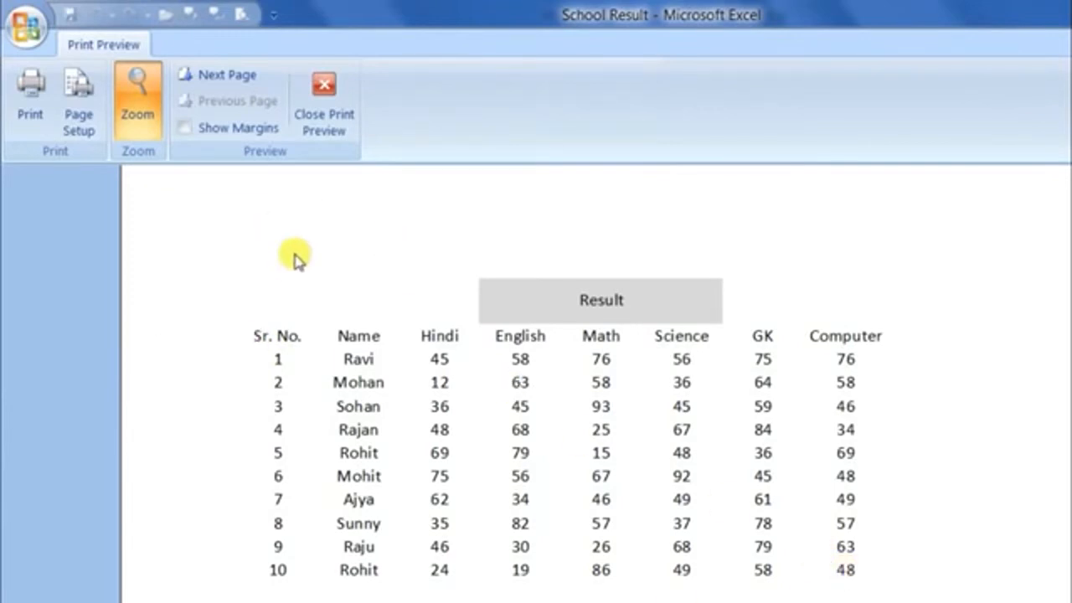
left_click(308, 108)
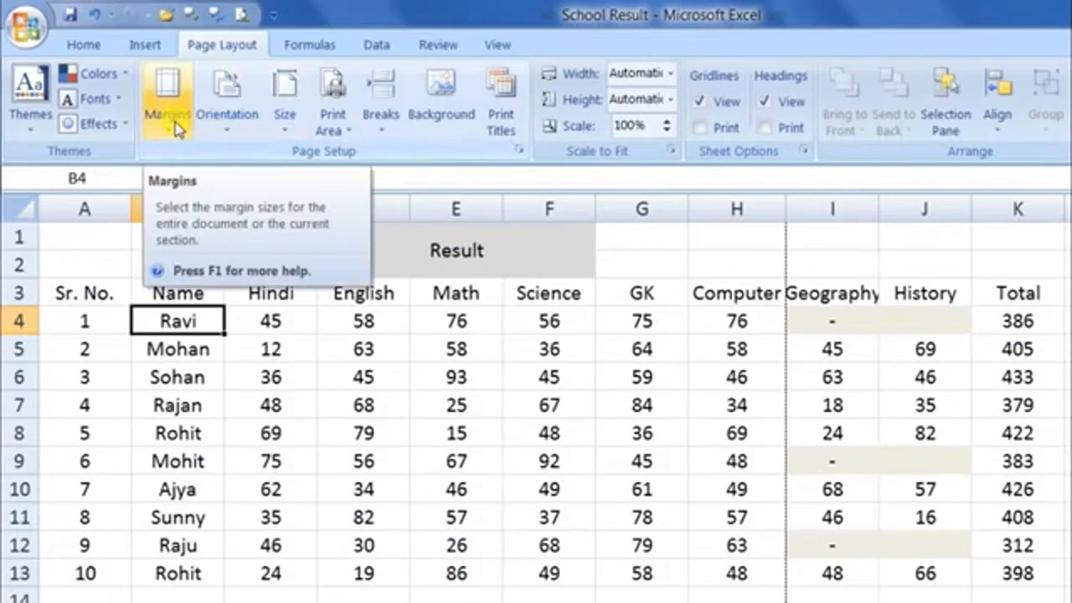
Apply the Narrow margins preset to the page and check the page break line beside the Total column.
left_click(175, 127)
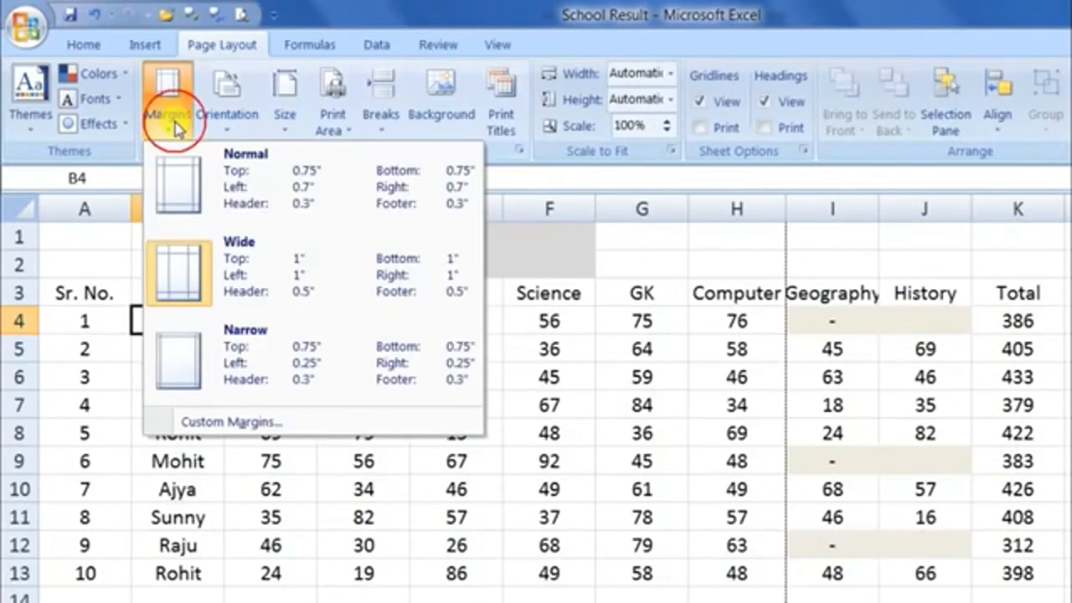
left_click(247, 358)
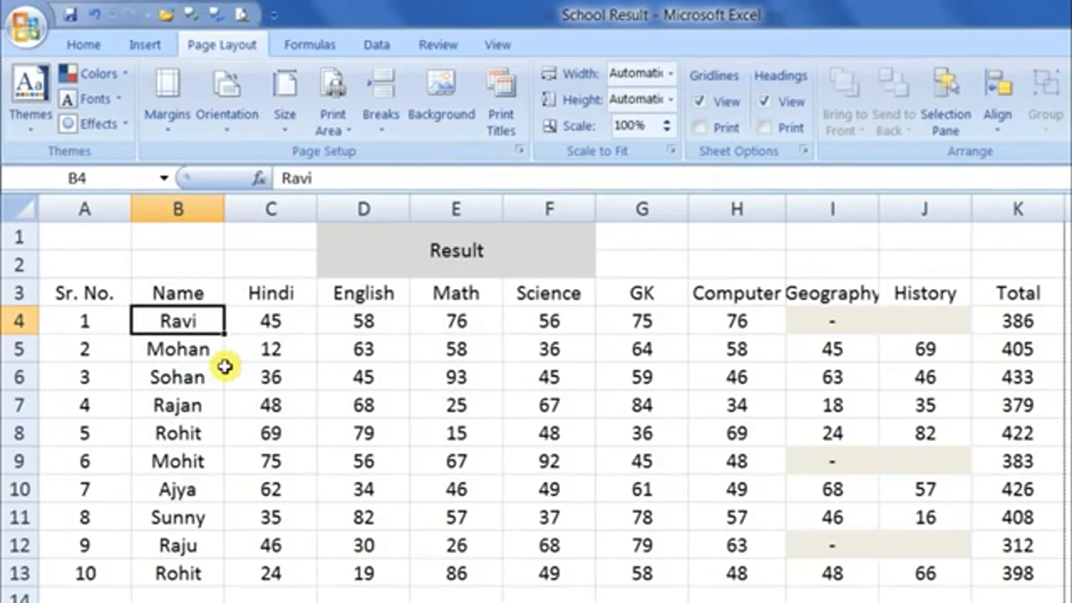
left_click(1009, 295)
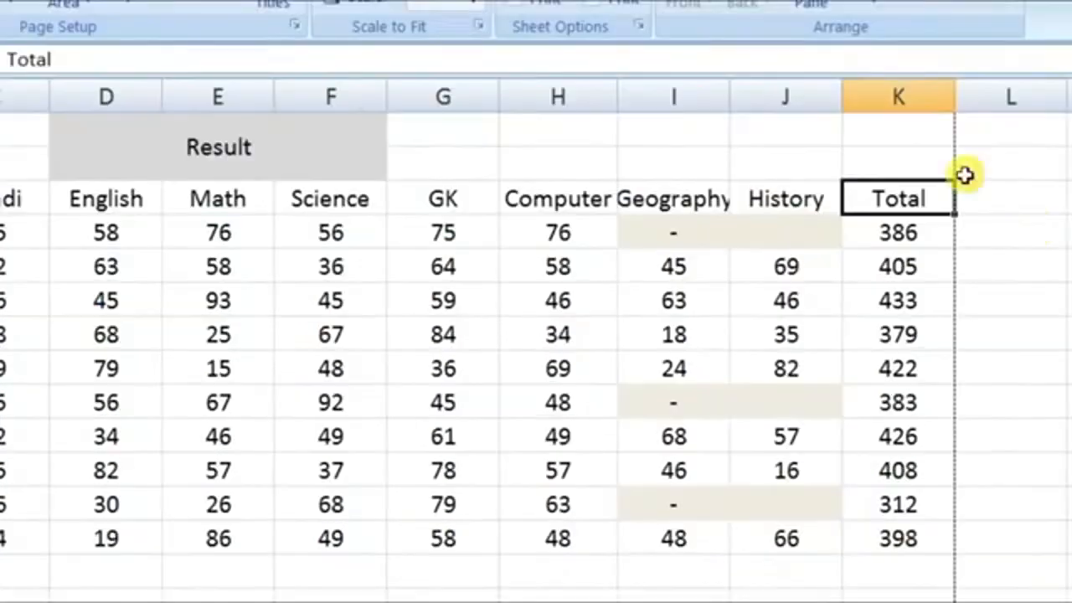
left_click(1070, 385)
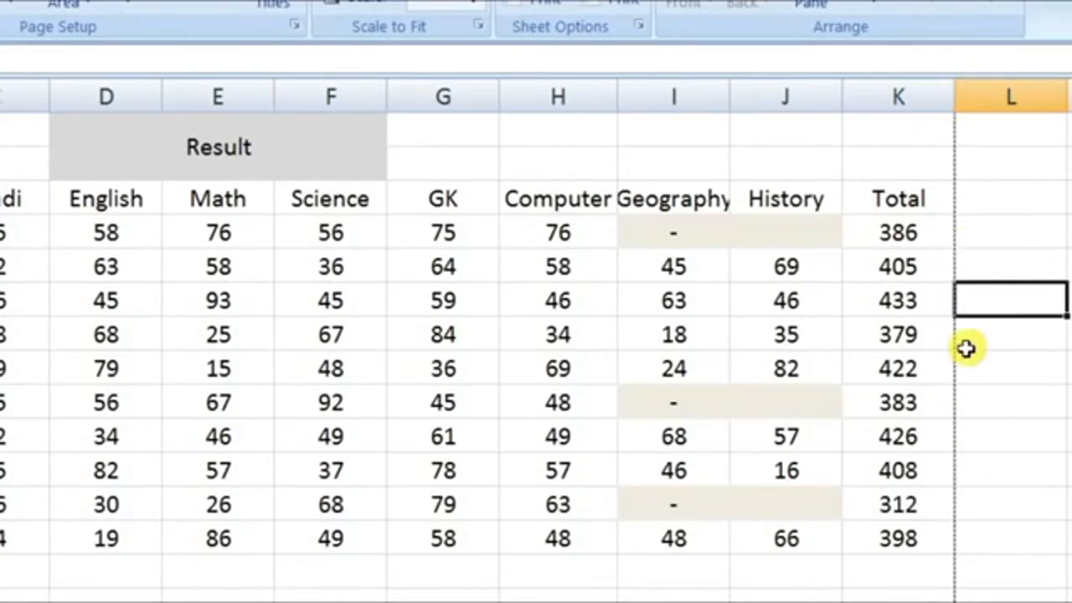
Highlight the result table A3:K13 and check the cells on both sides of the vertical page break line.
left_click_drag(366, 260, 488, 275)
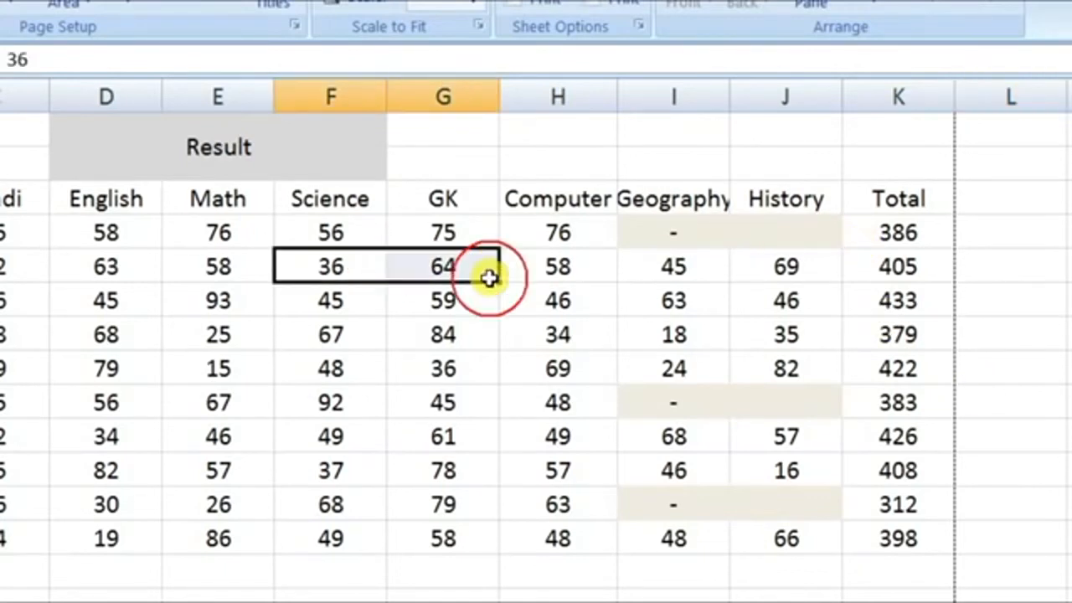
left_click_drag(84, 264, 963, 538)
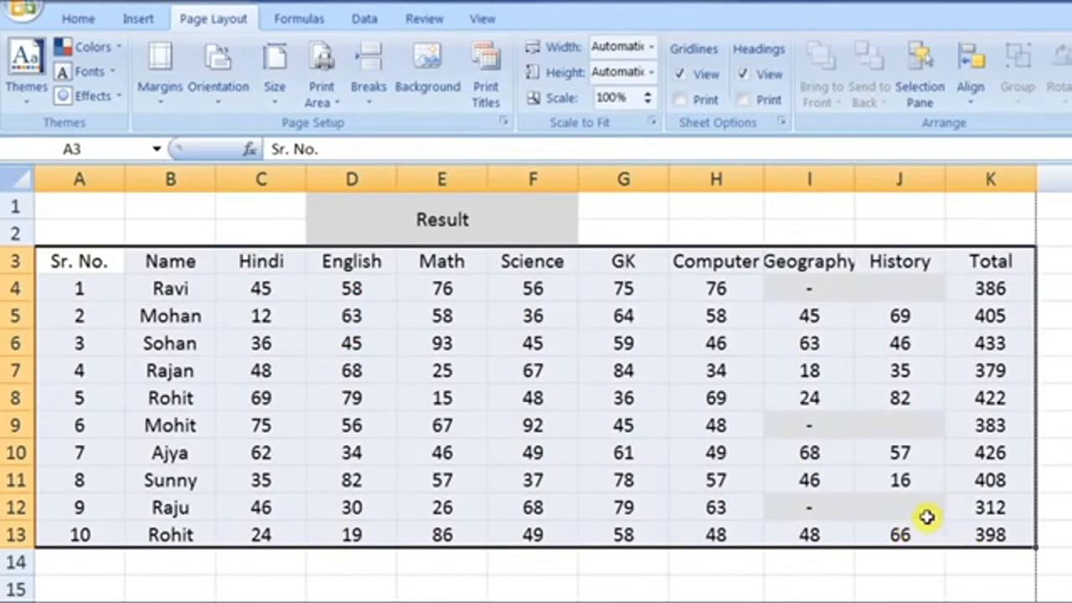
left_click(952, 499)
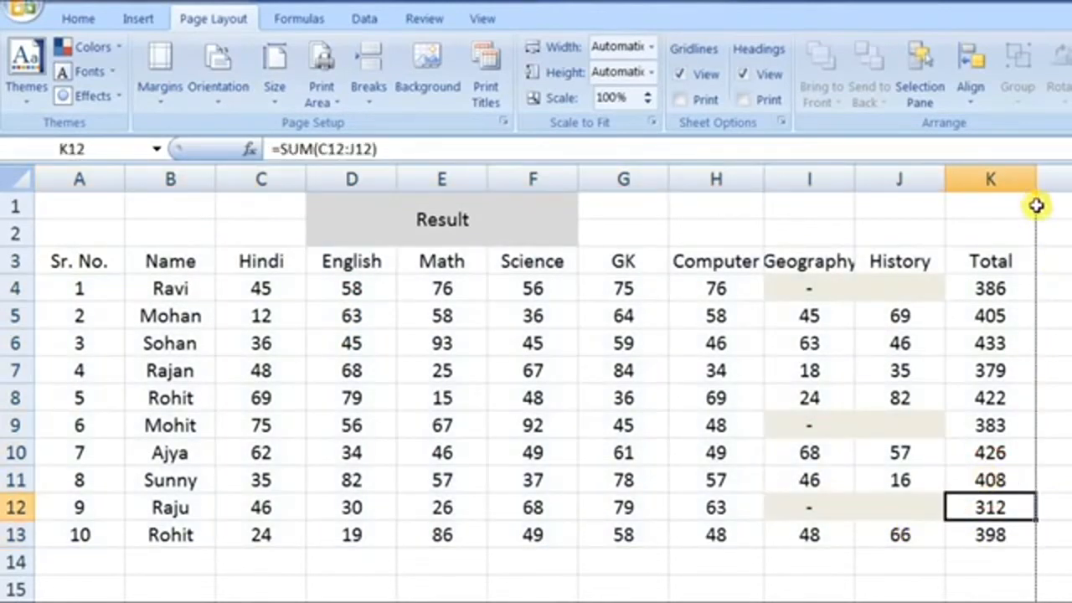
left_click(1054, 287)
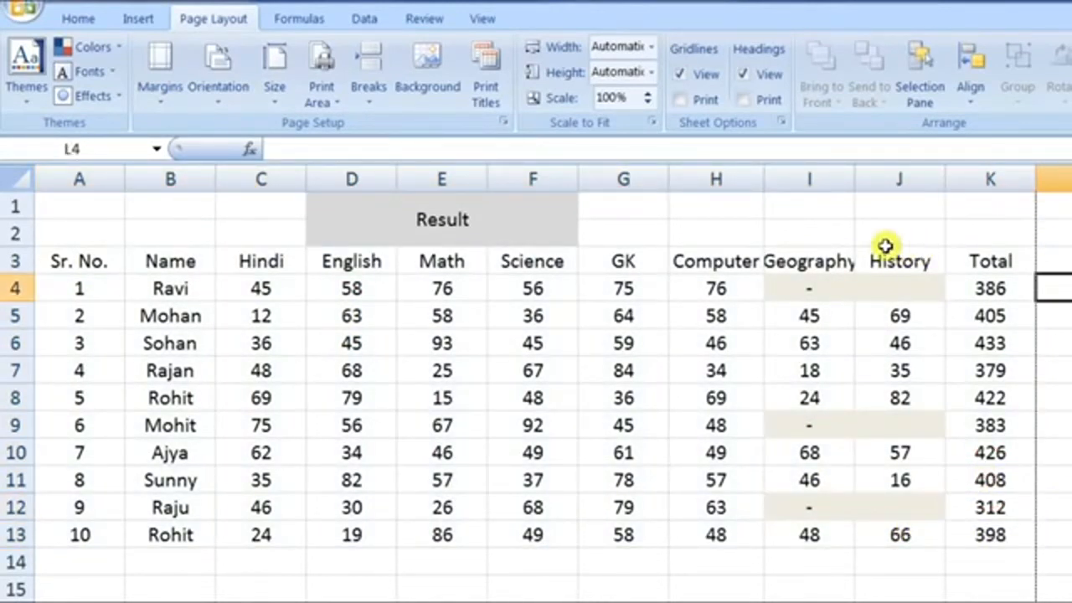
Check the result table with narrow margins in print preview, viewing both the whole page and the enlarged table.
left_click(885, 240)
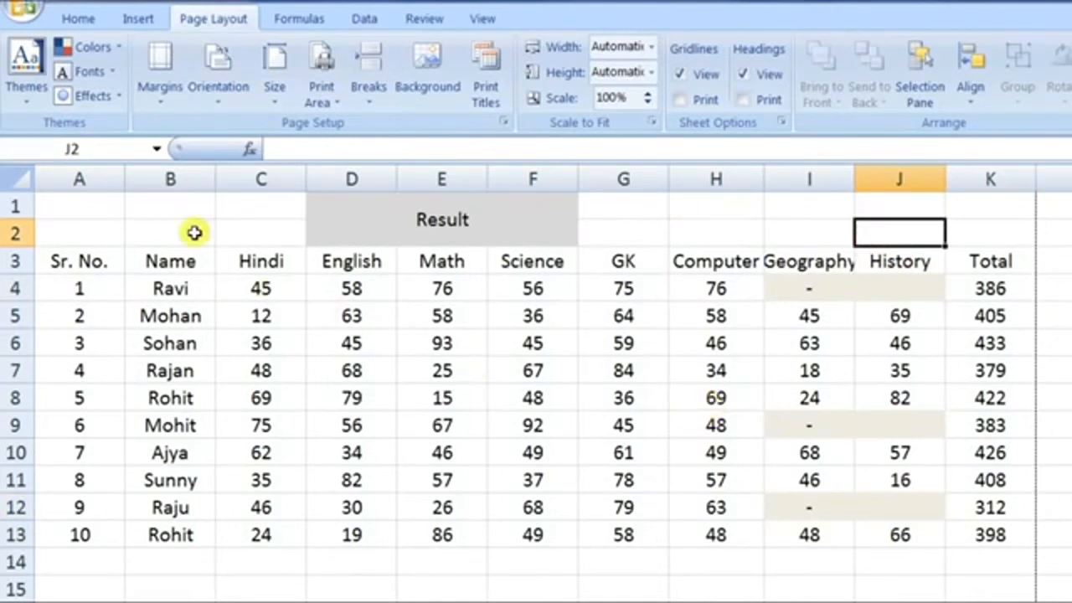
key("ctrl+F2")
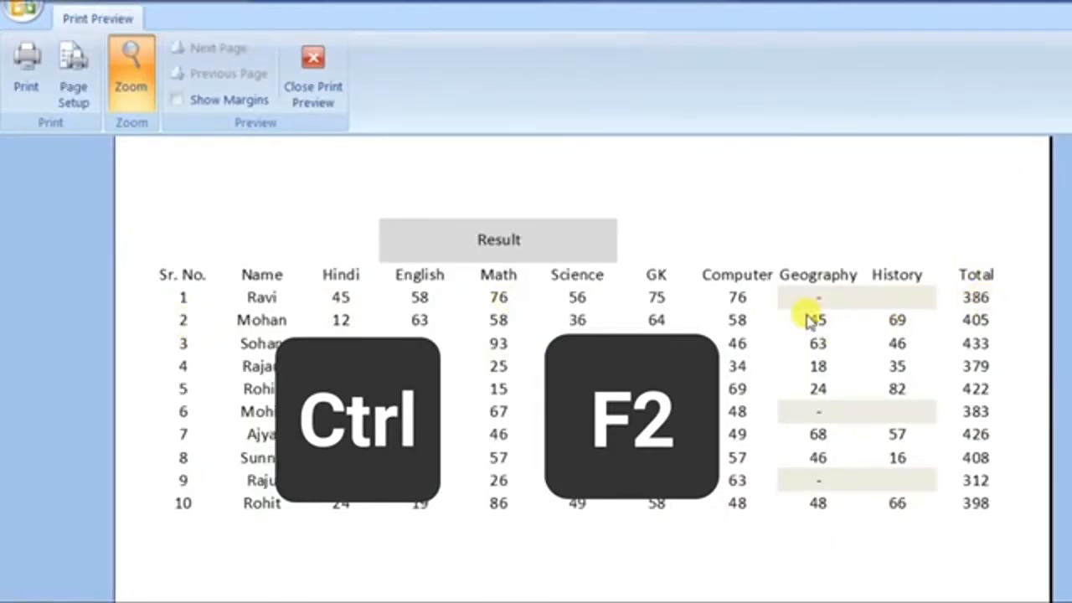
left_click(350, 259)
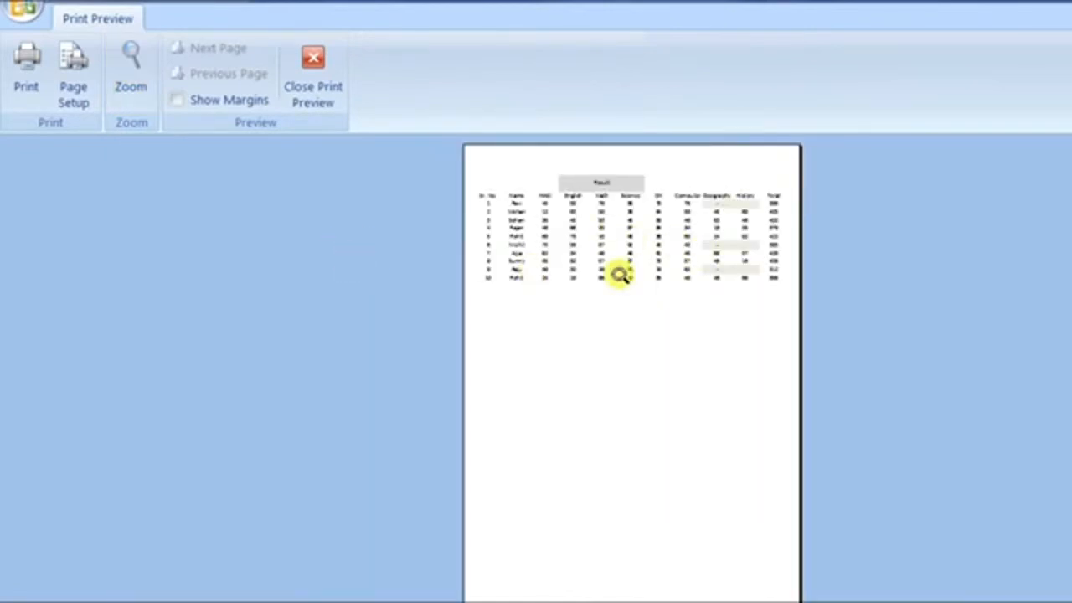
left_click(675, 258)
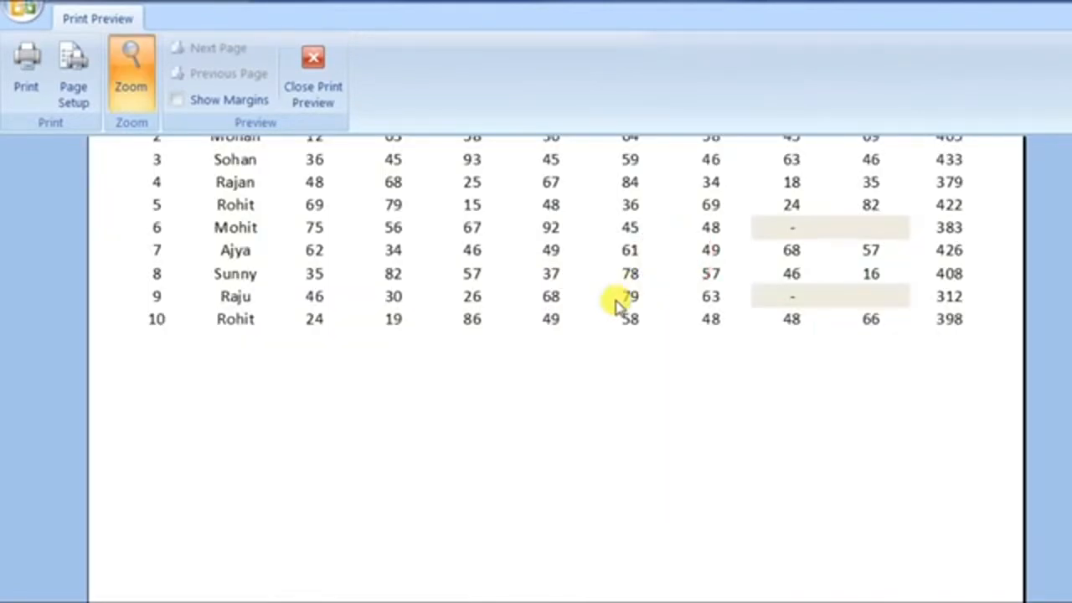
scroll(612, 301, "up", 3)
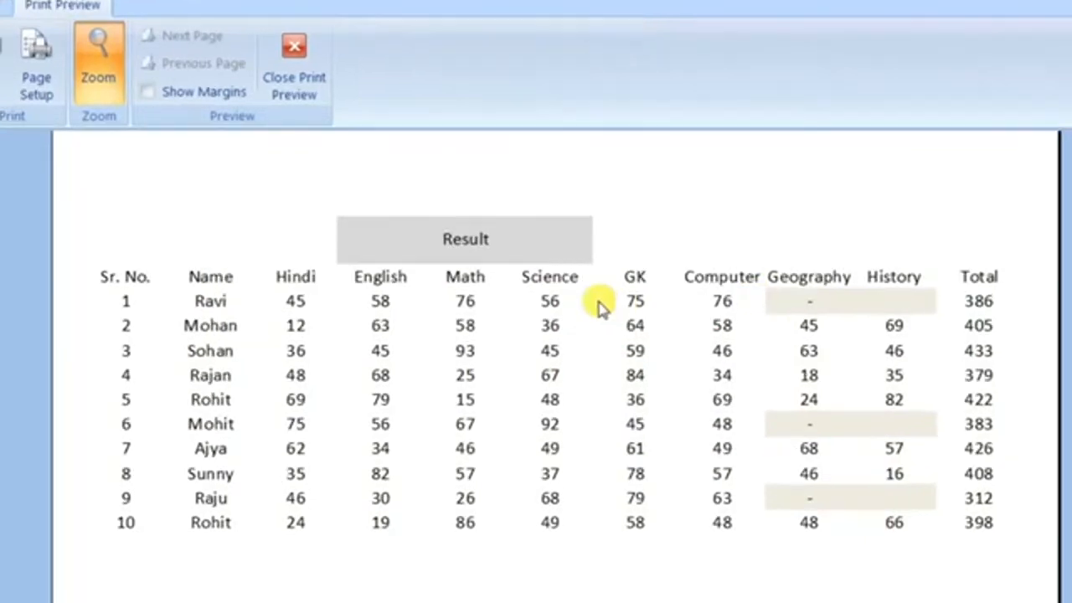
Using the preview's margin guides, raise the top margin toward the header line and nudge the right margin slightly inward, and return to the worksheet.
left_click(194, 102)
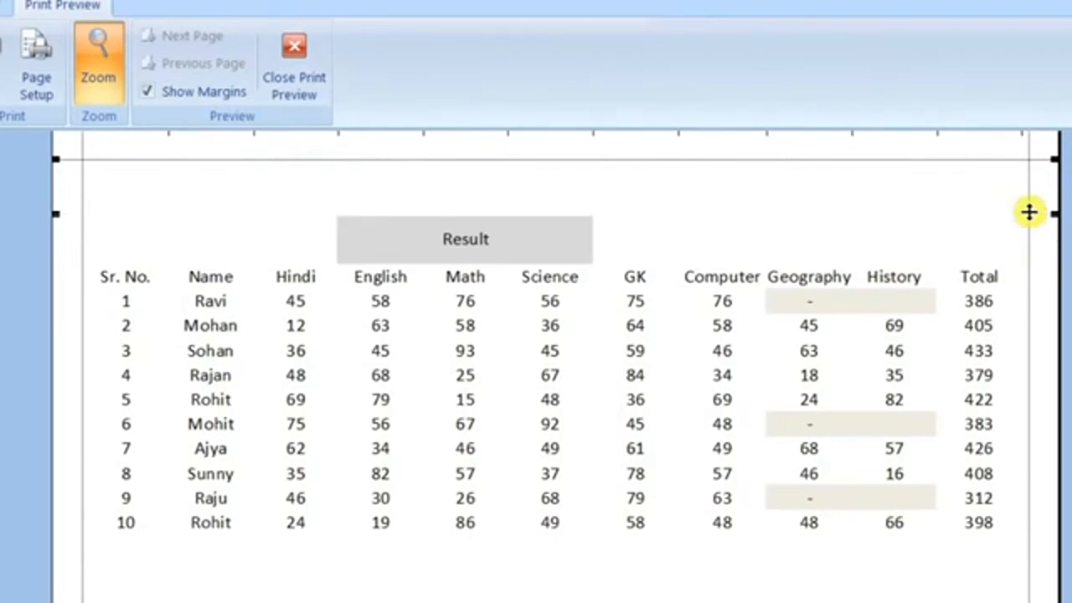
left_click_drag(1017, 210, 1000, 189)
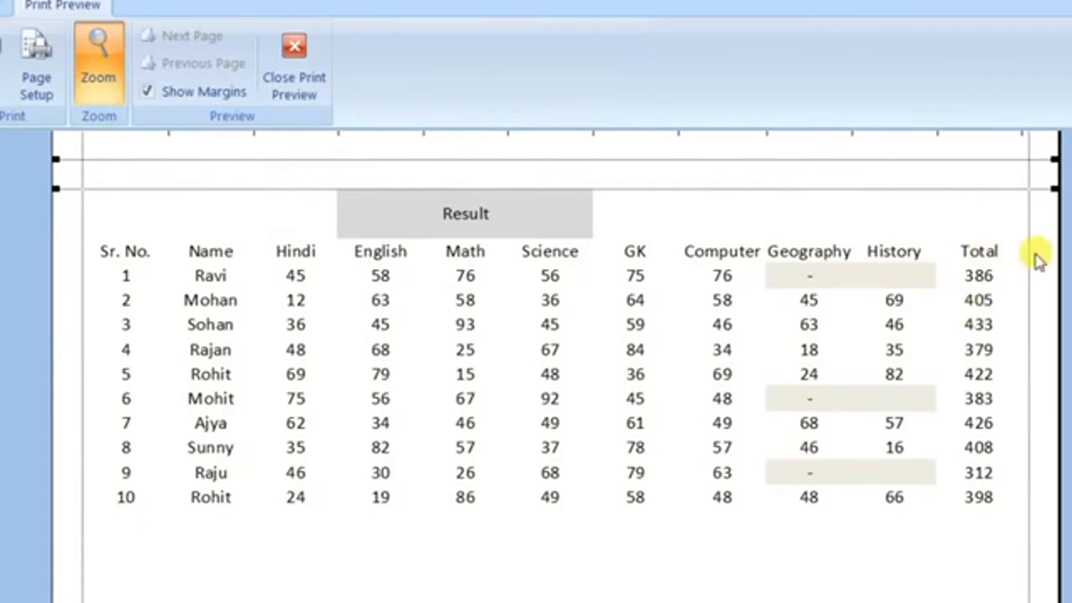
mouse_move(1030, 252)
left_mouse_down()
mouse_move(1019, 248)
mouse_move(1024, 256)
left_mouse_up()
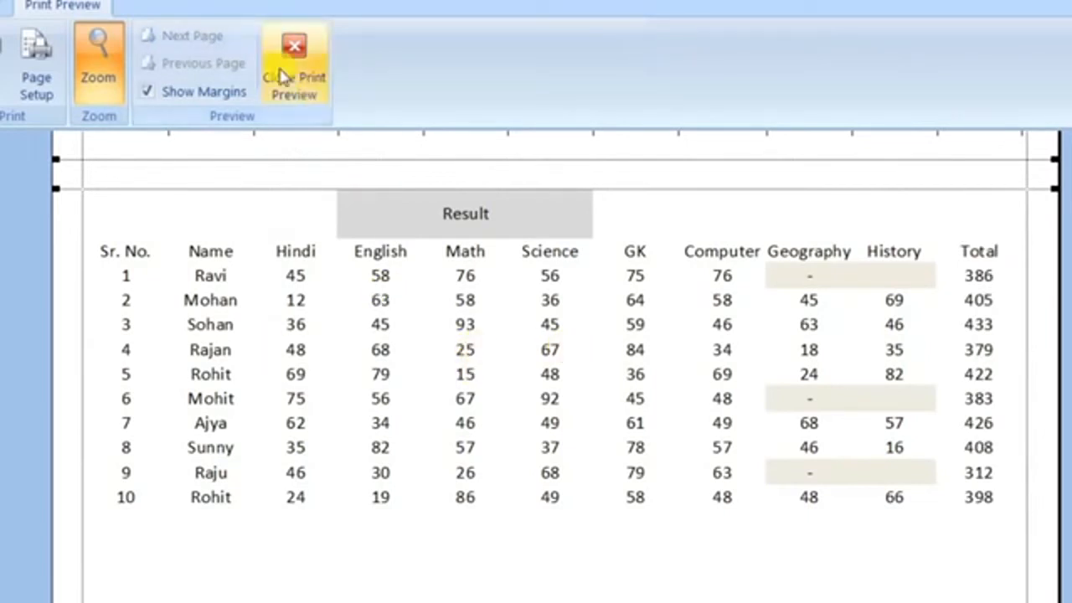
left_click(201, 93)
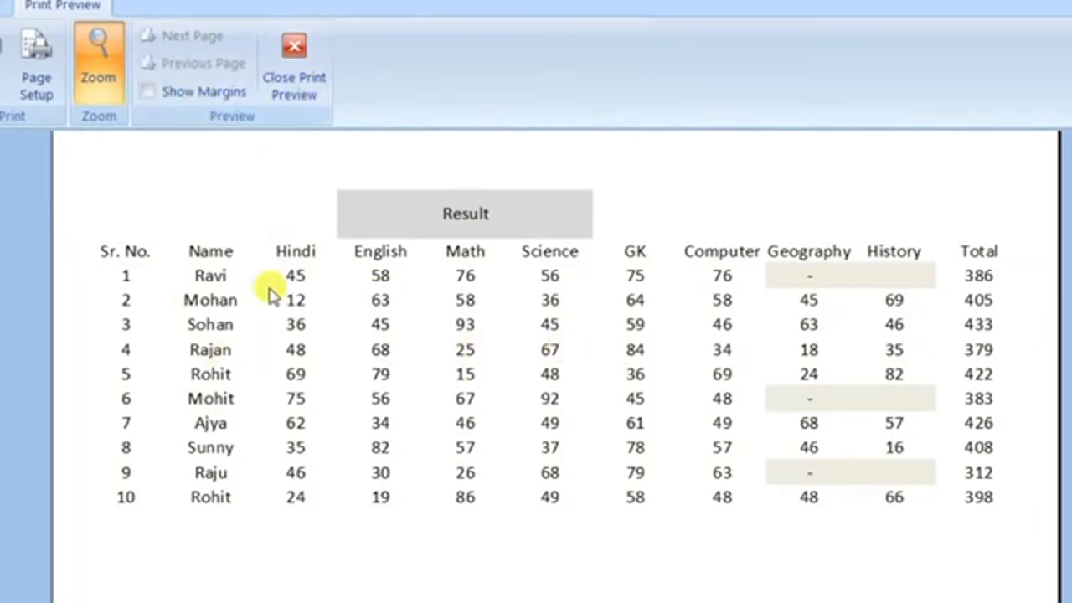
left_click(312, 78)
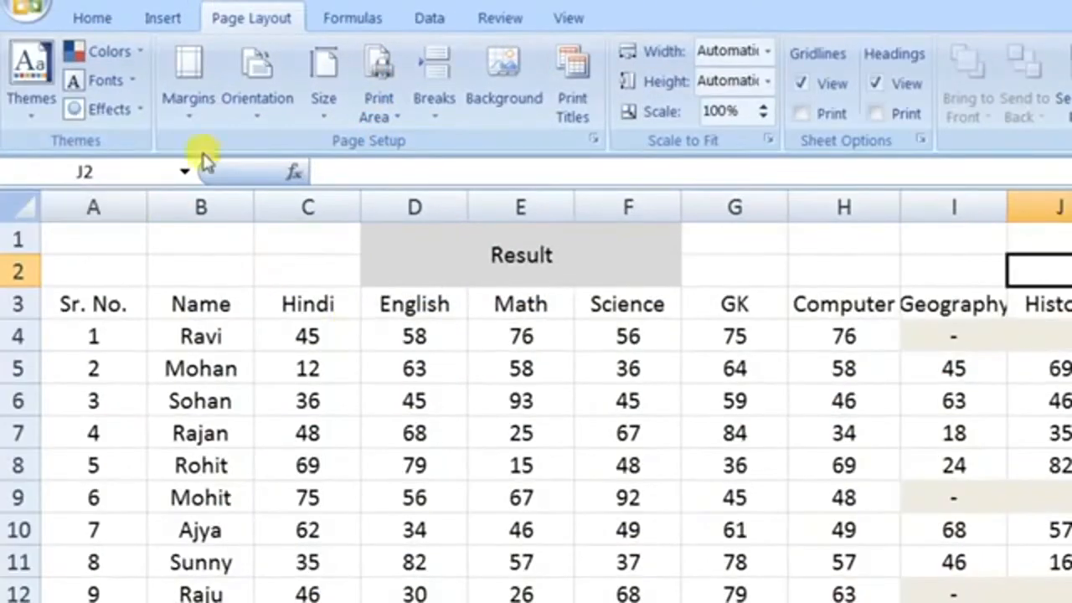
Review the available orientation, margin and paper size options for the sheet without changing them.
left_click(260, 110)
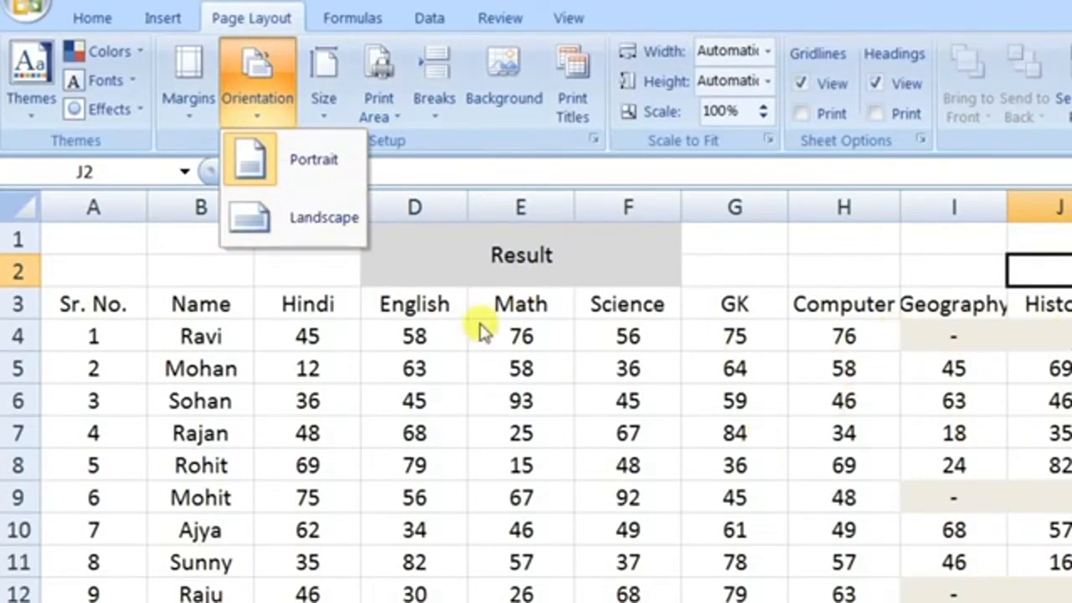
left_click(193, 118)
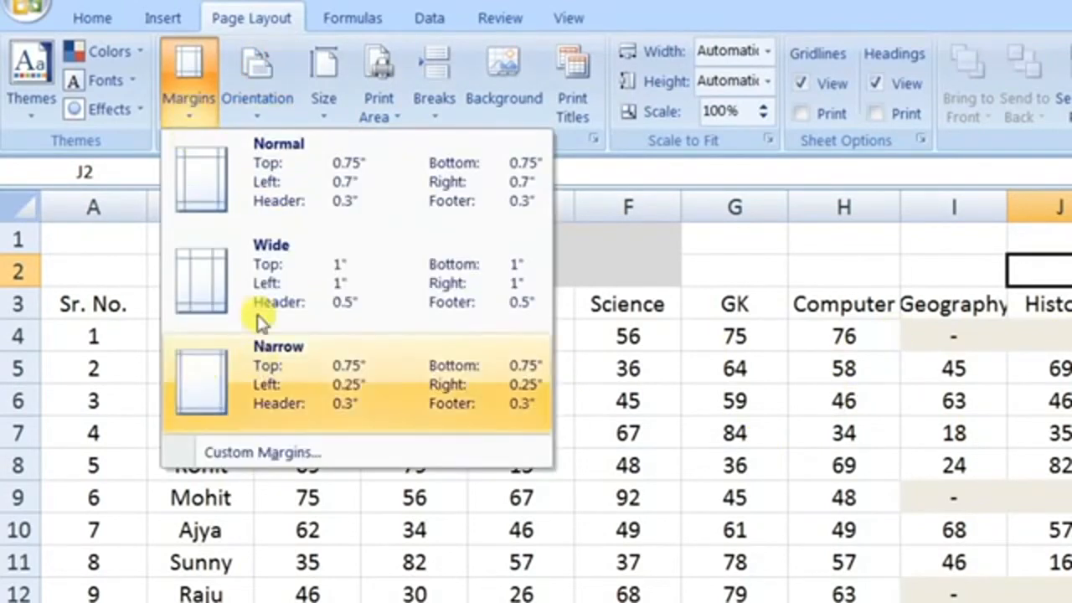
left_click(734, 377)
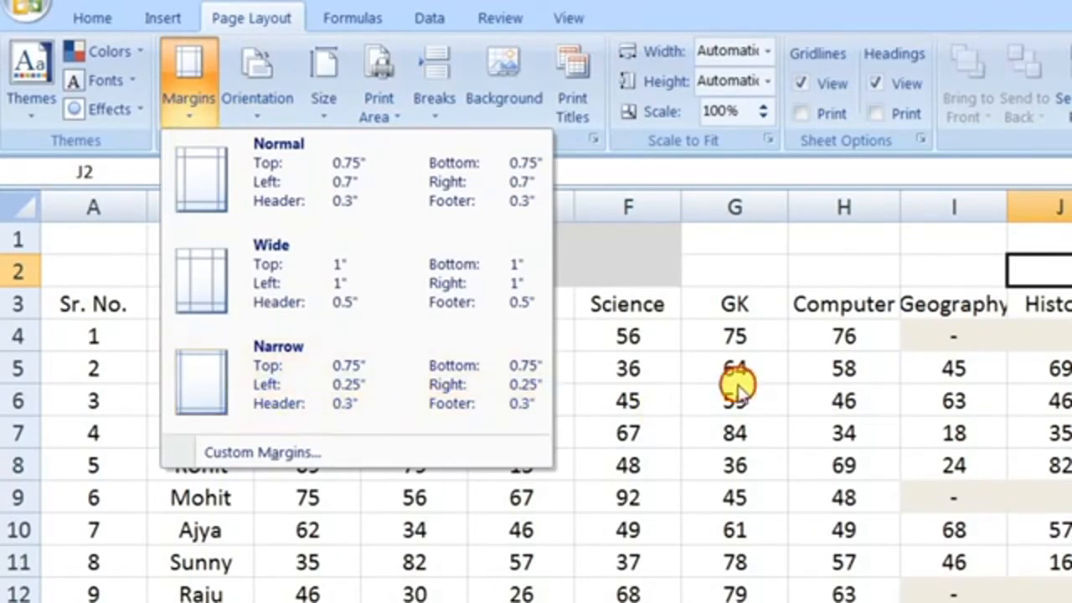
left_click(330, 118)
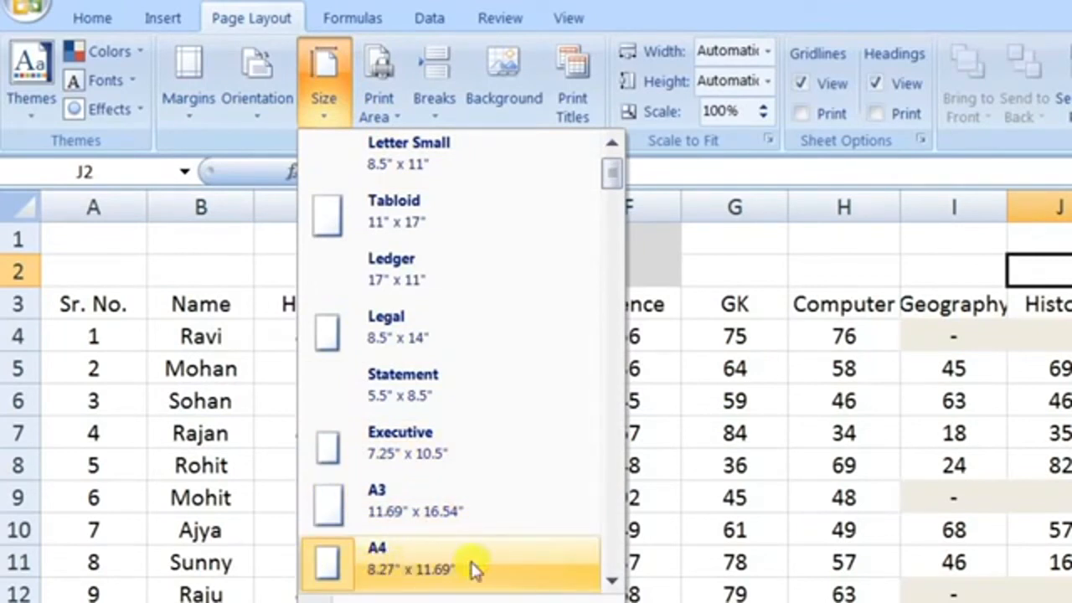
left_click(611, 149)
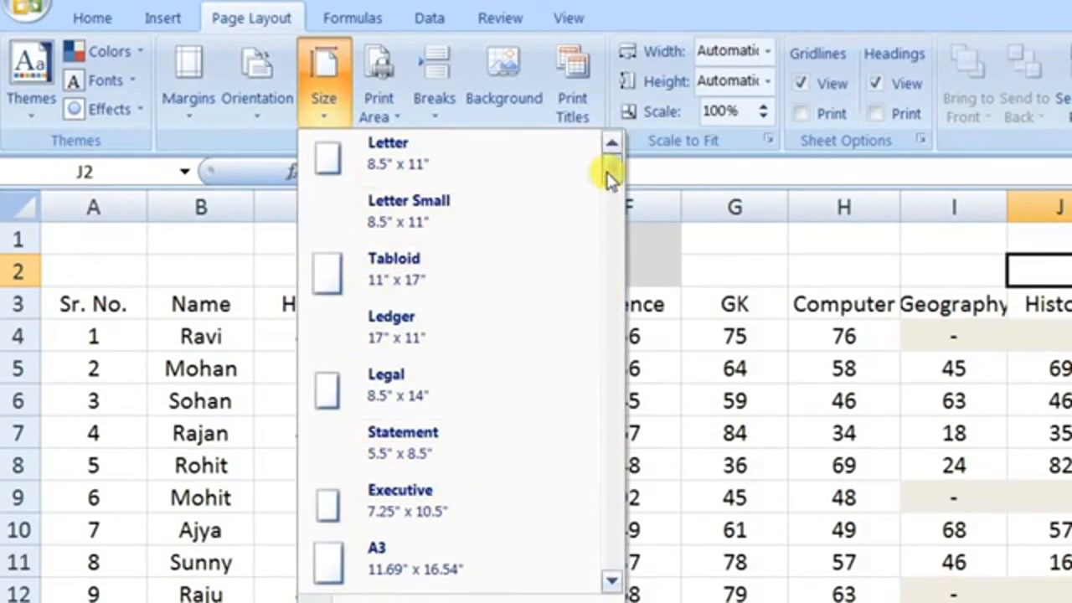
mouse_move(611, 180)
left_mouse_down()
mouse_move(611, 221)
mouse_move(612, 168)
left_mouse_up()
left_click(762, 408)
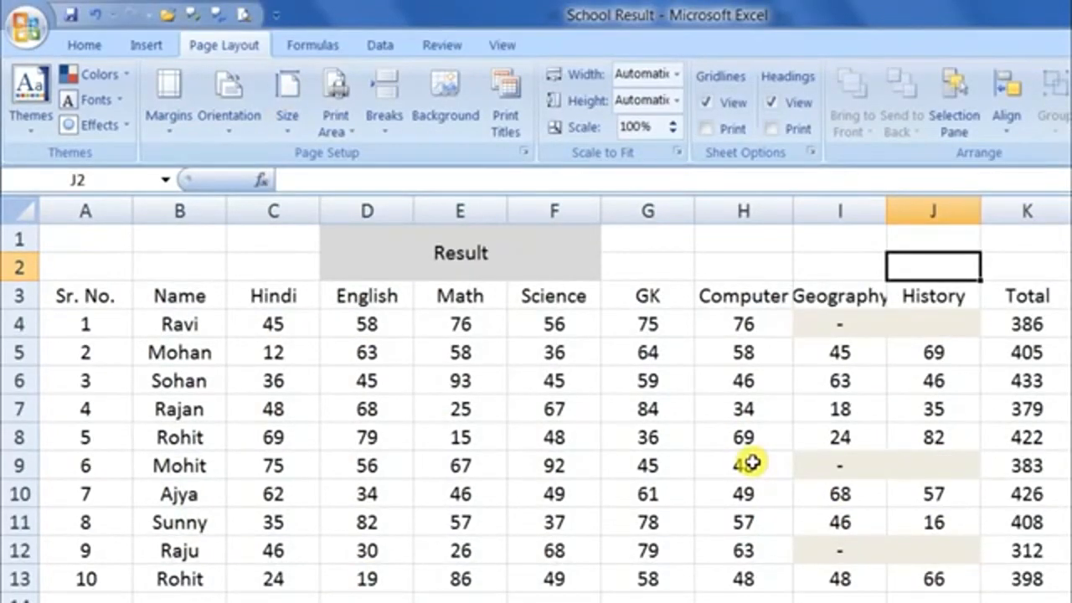
Apply All Borders to the result table A3:K13.
left_click(712, 440)
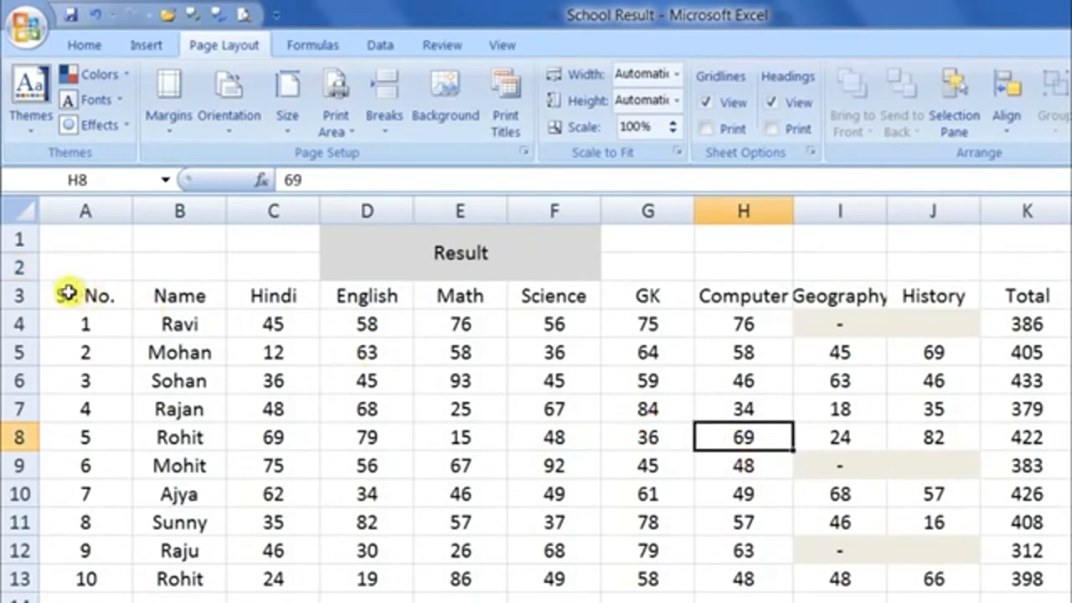
left_click_drag(67, 292, 985, 571)
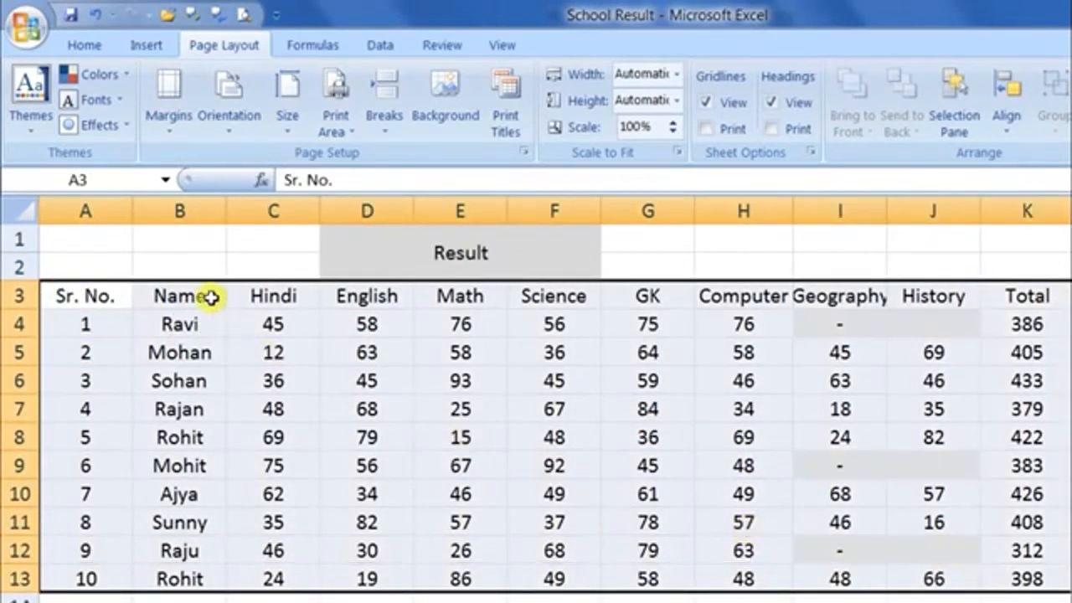
left_click(277, 370)
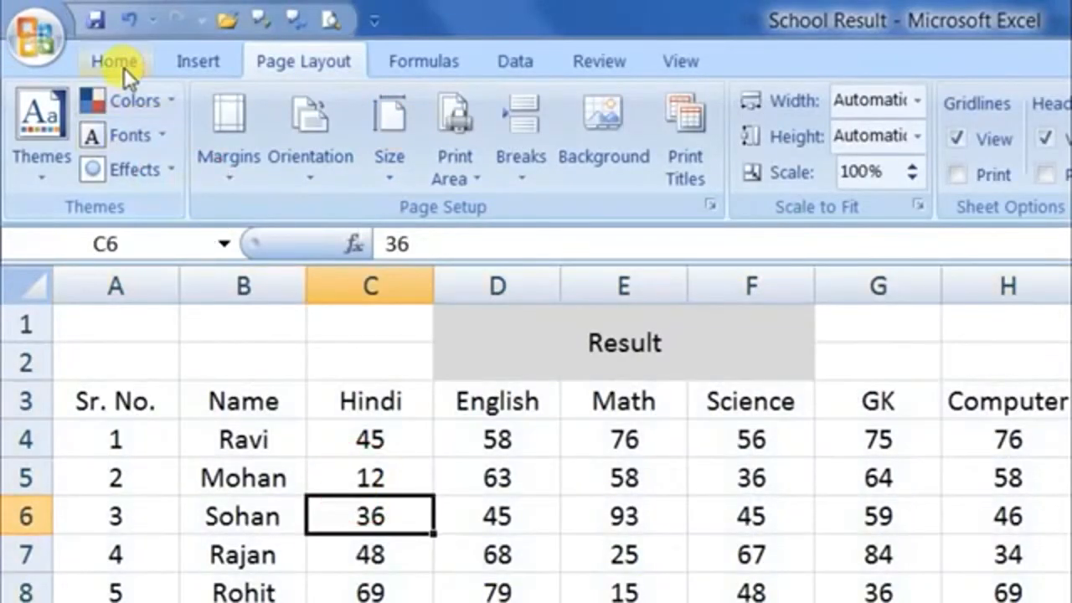
left_click(91, 49)
left_click_drag(93, 402, 1071, 602)
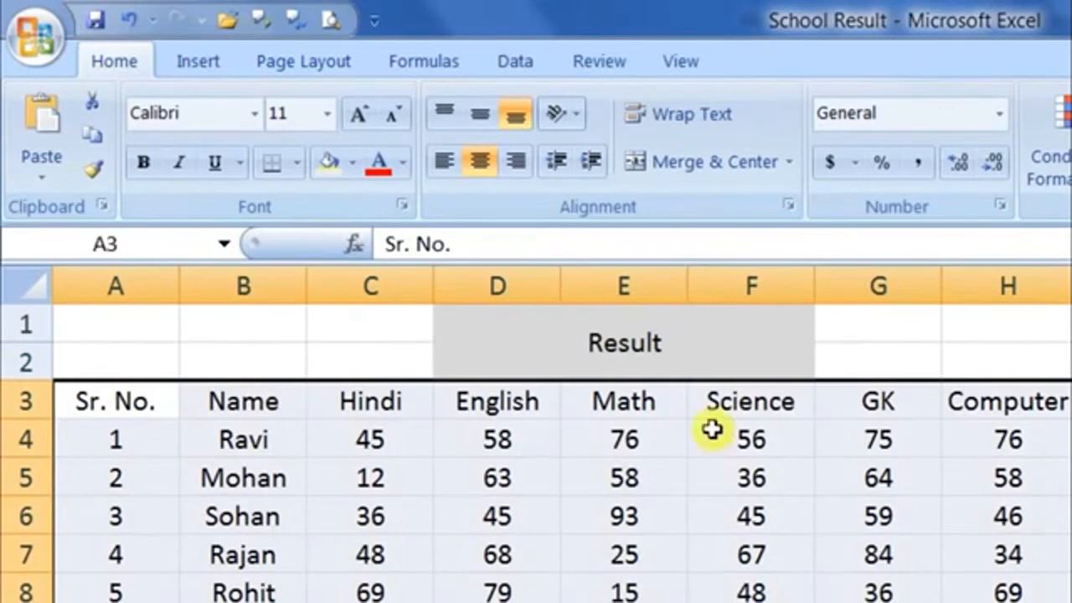
left_click(297, 163)
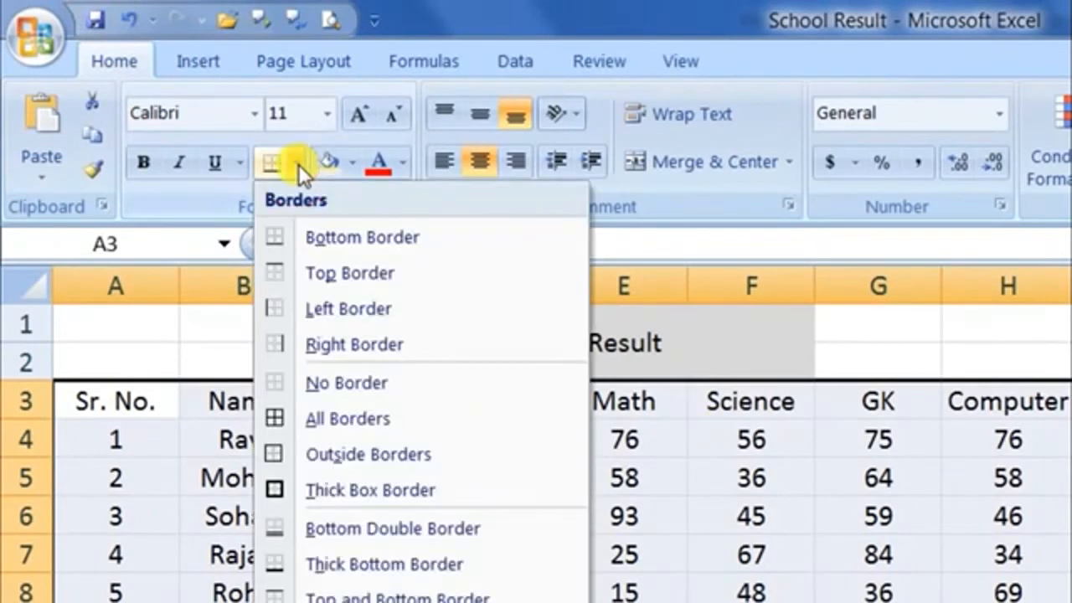
left_click(335, 418)
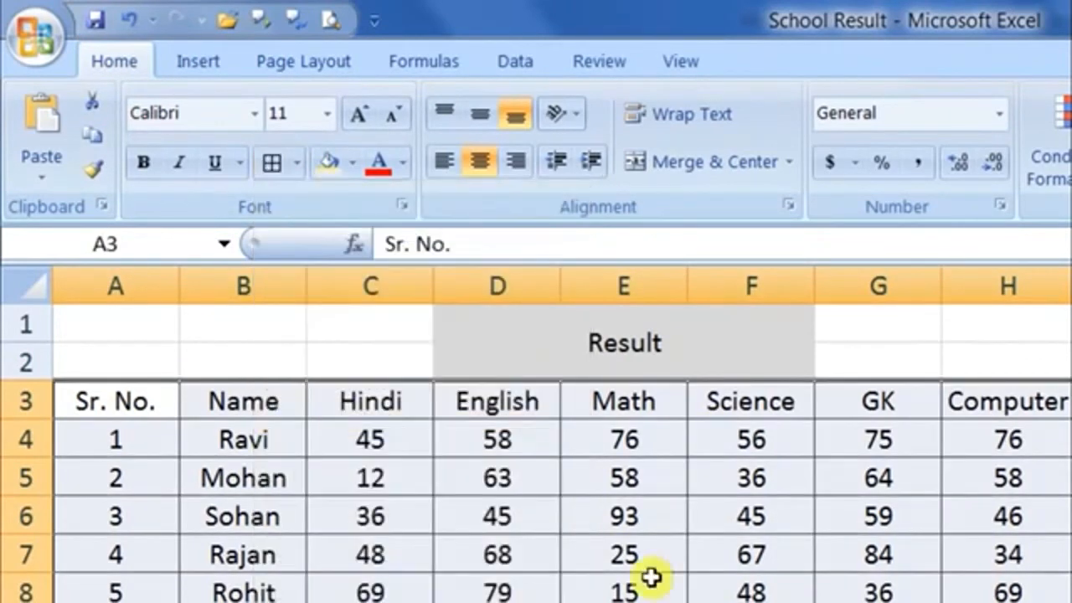
left_click(837, 587)
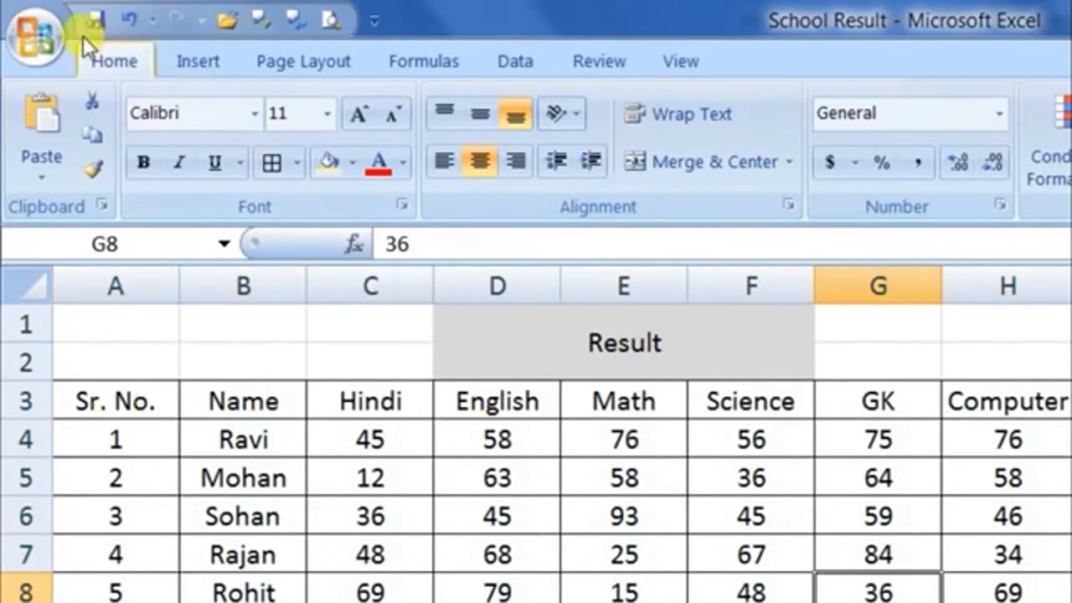
Check the bordered result table in print preview and return to the worksheet.
left_click(51, 28)
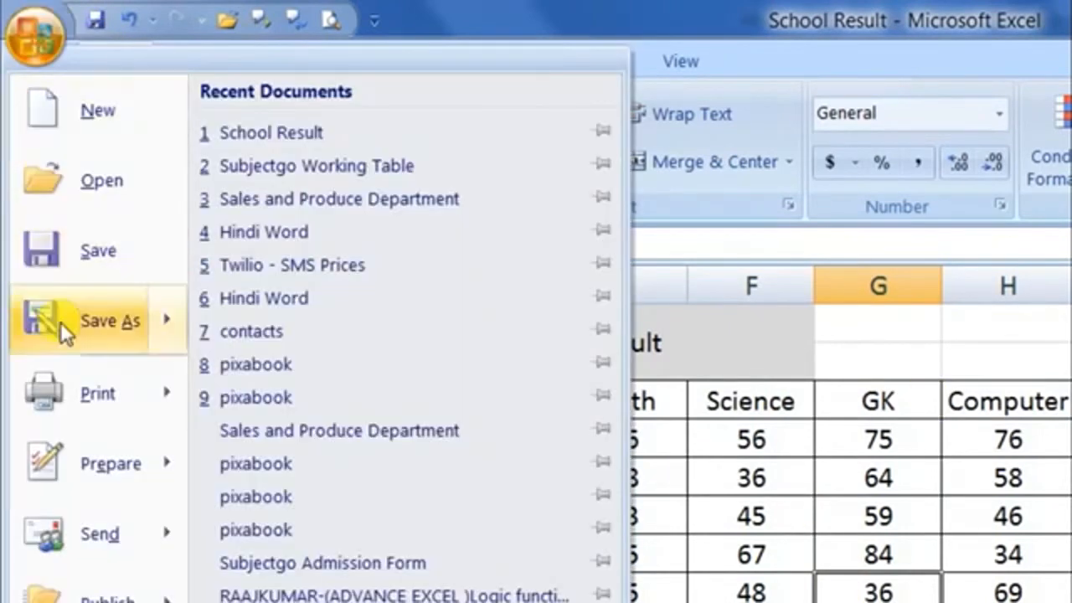
mouse_move(77, 382)
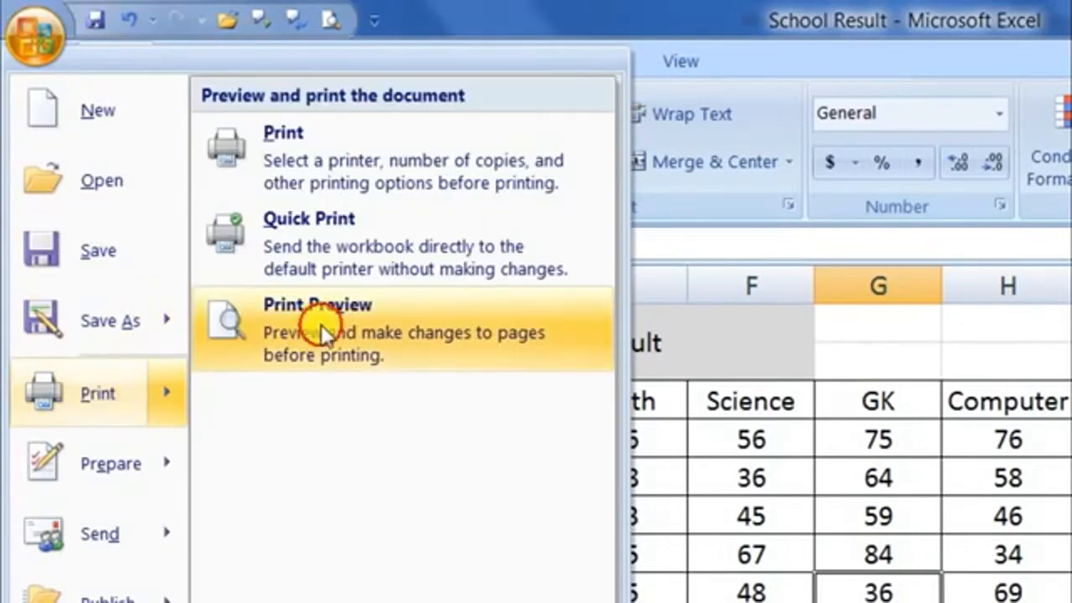
left_click(321, 324)
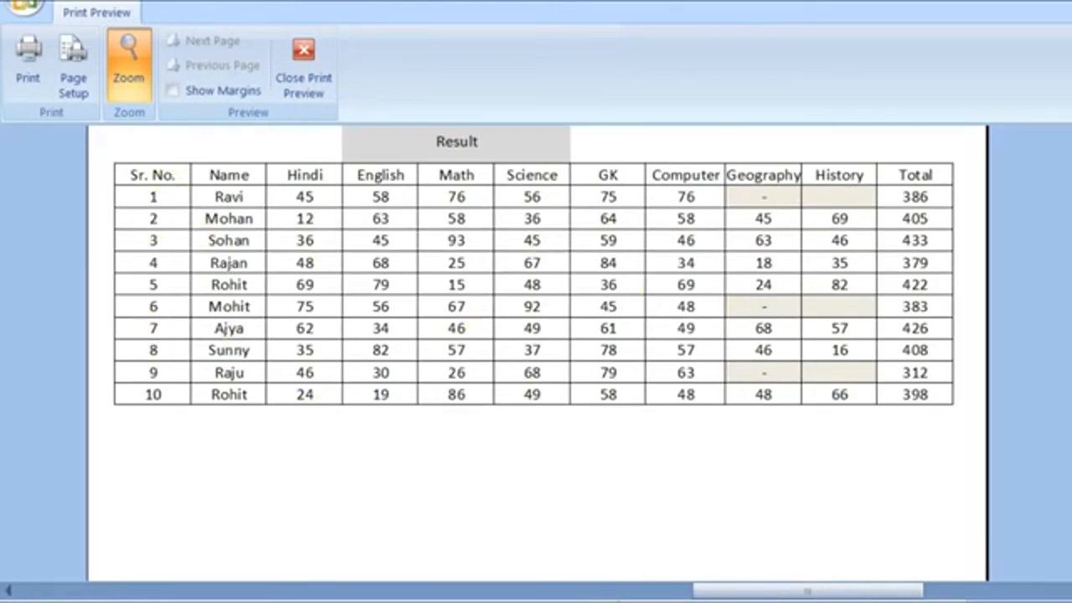
scroll(536, 352, "up", 3)
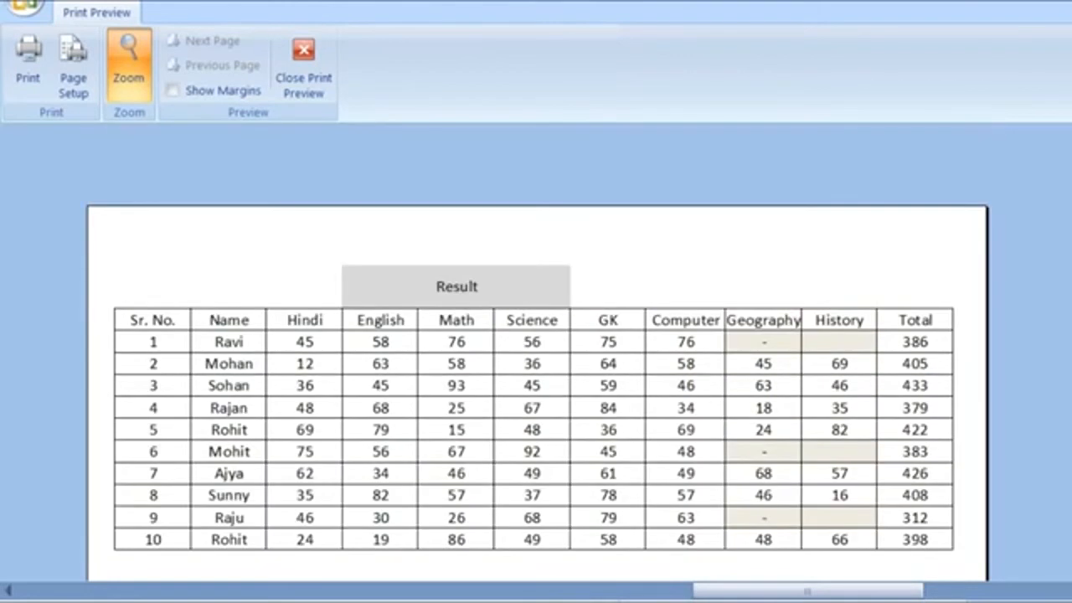
scroll(952, 351, "down", 3)
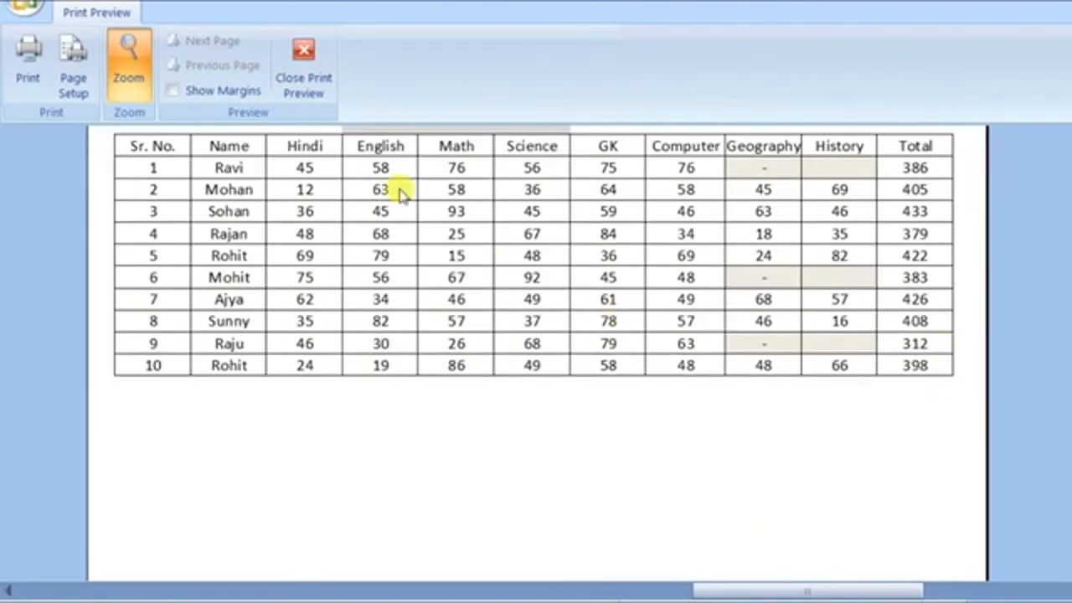
left_click(317, 84)
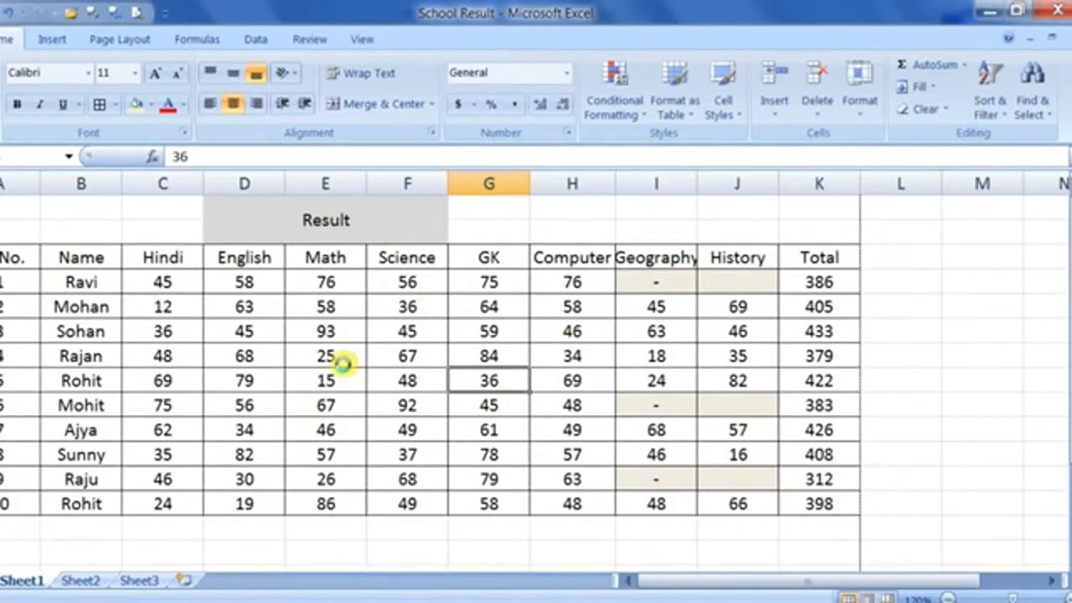
Undo the borders on the result table and deselect it.
key("ctrl+a")
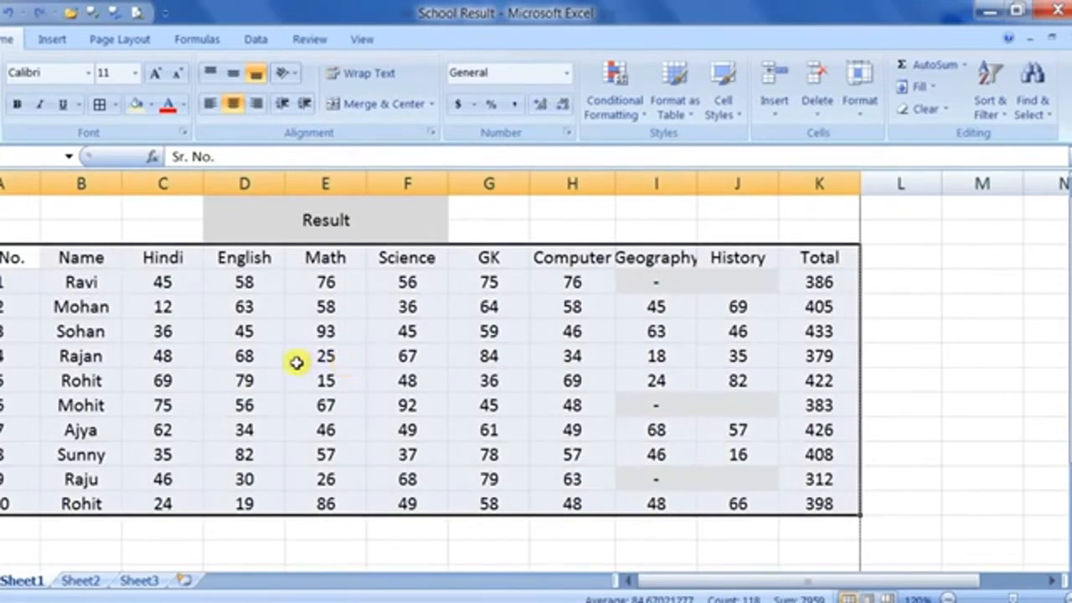
left_click(936, 110)
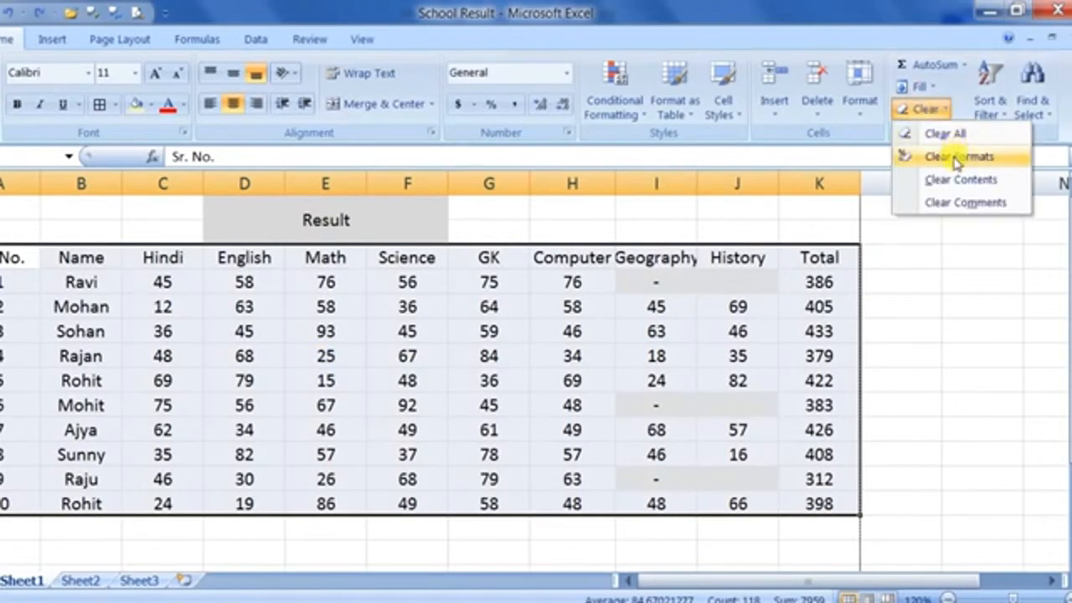
left_click(773, 303)
left_click(566, 331)
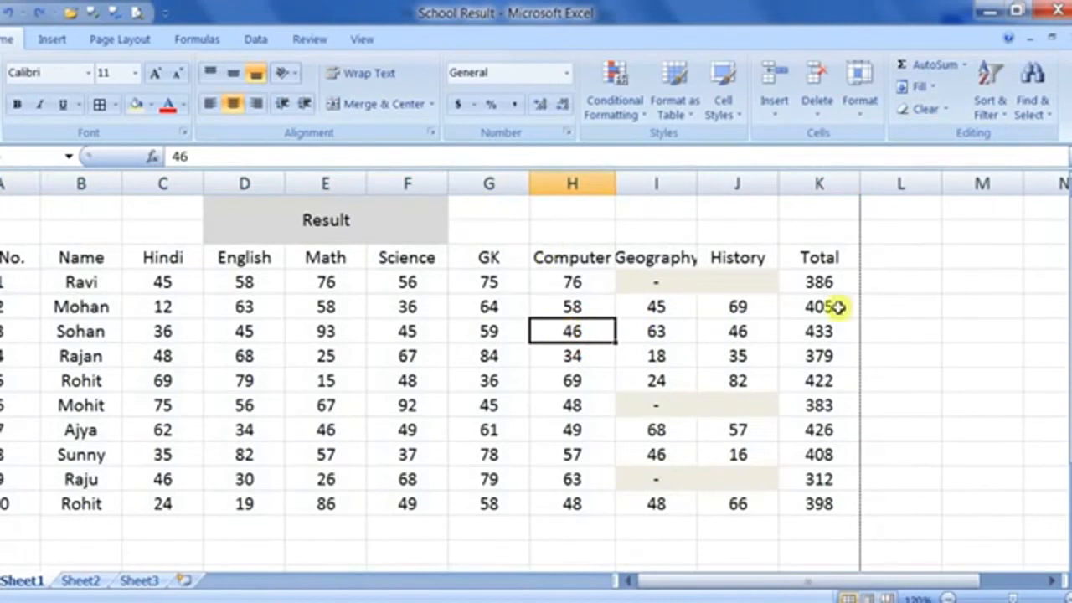
Enable printing of gridlines for the worksheet.
left_click_drag(894, 276, 897, 305)
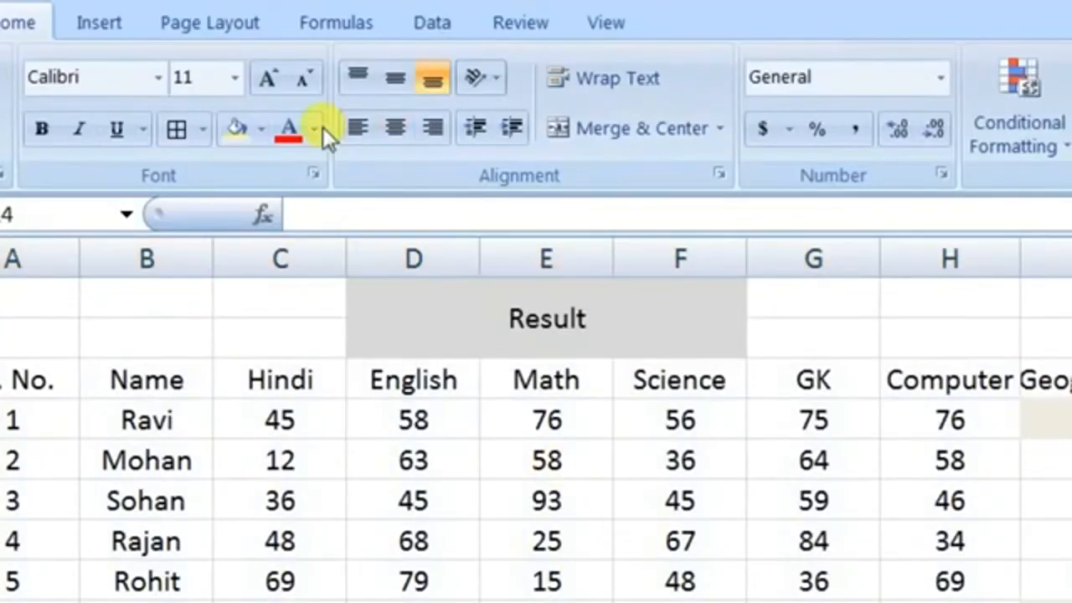
left_click(221, 29)
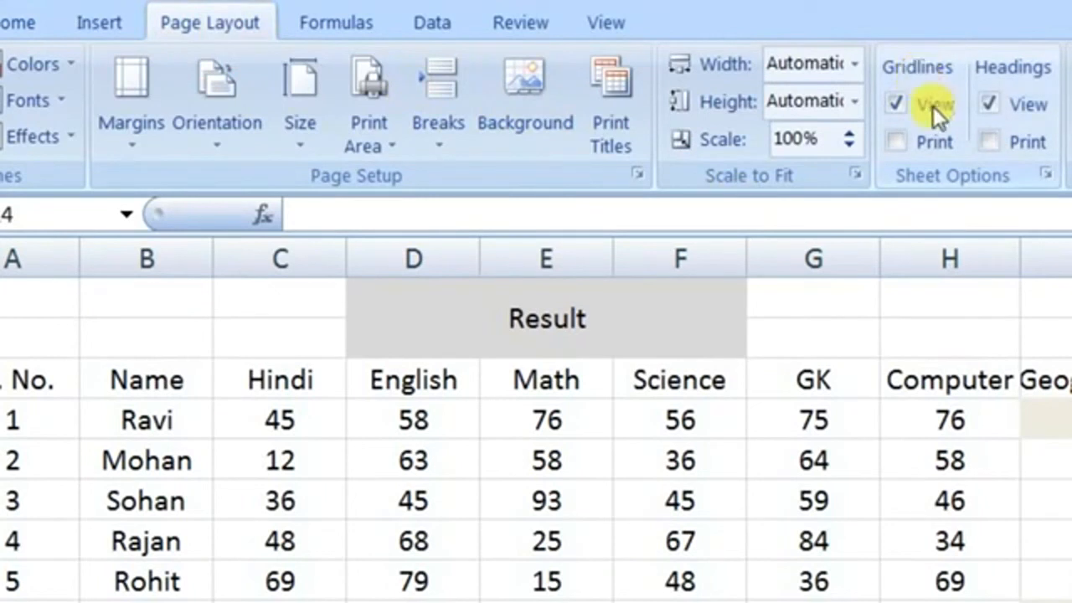
left_click(896, 141)
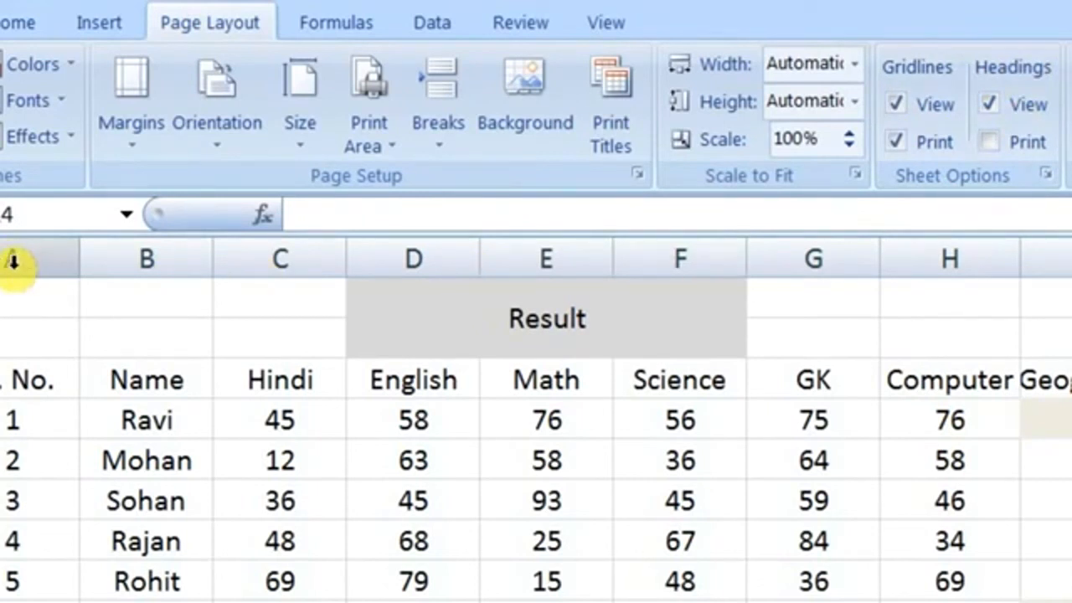
Enable printing of the row and column headings for the worksheet.
left_click(525, 318)
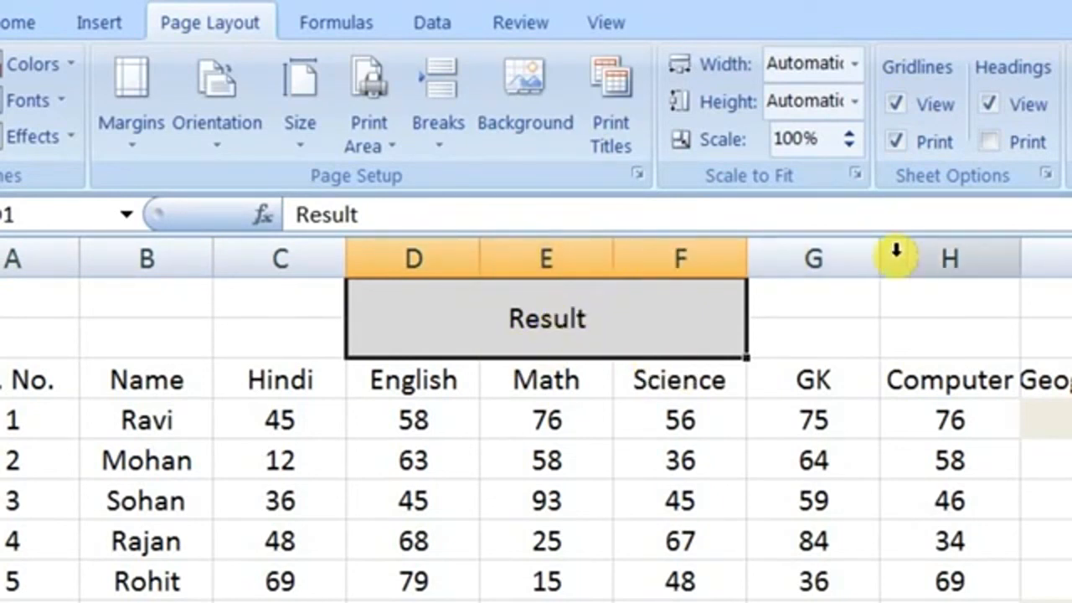
left_click(988, 142)
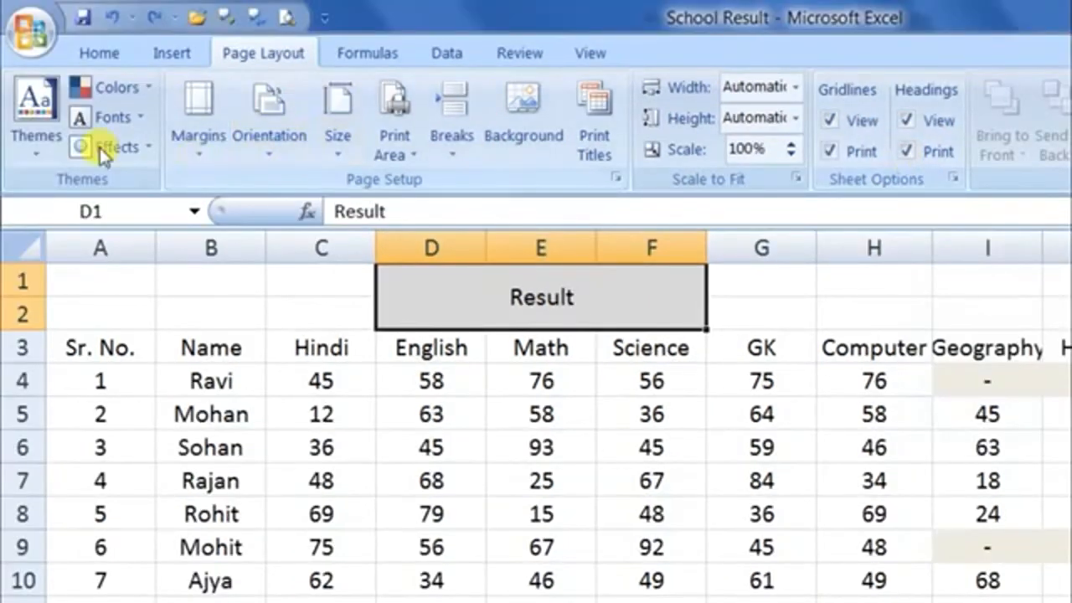
Check the result table with printed gridlines and headings in print preview and return to the worksheet.
left_click(21, 52)
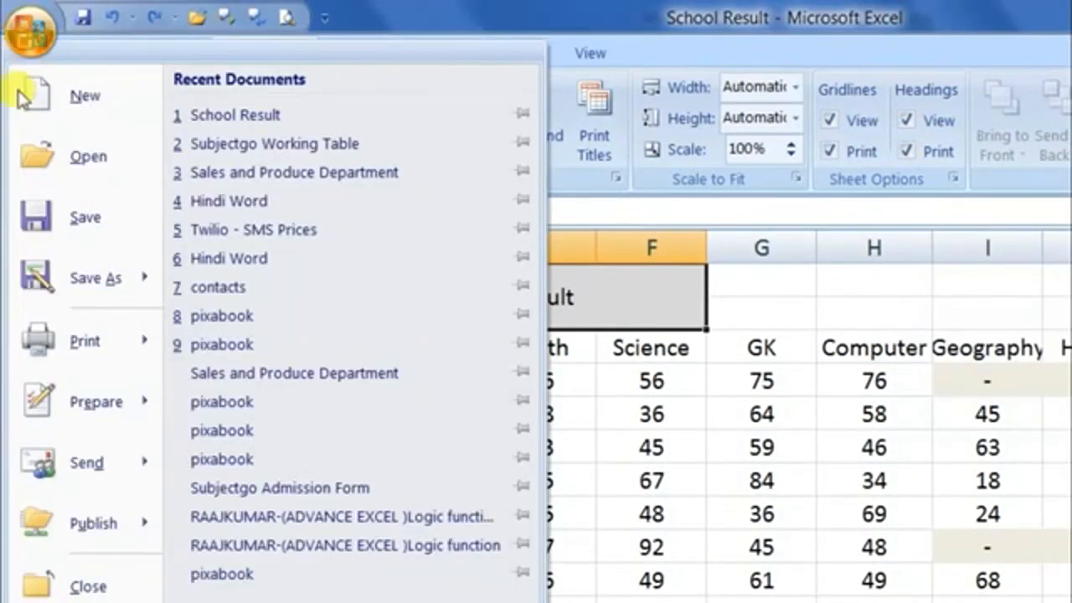
mouse_move(56, 330)
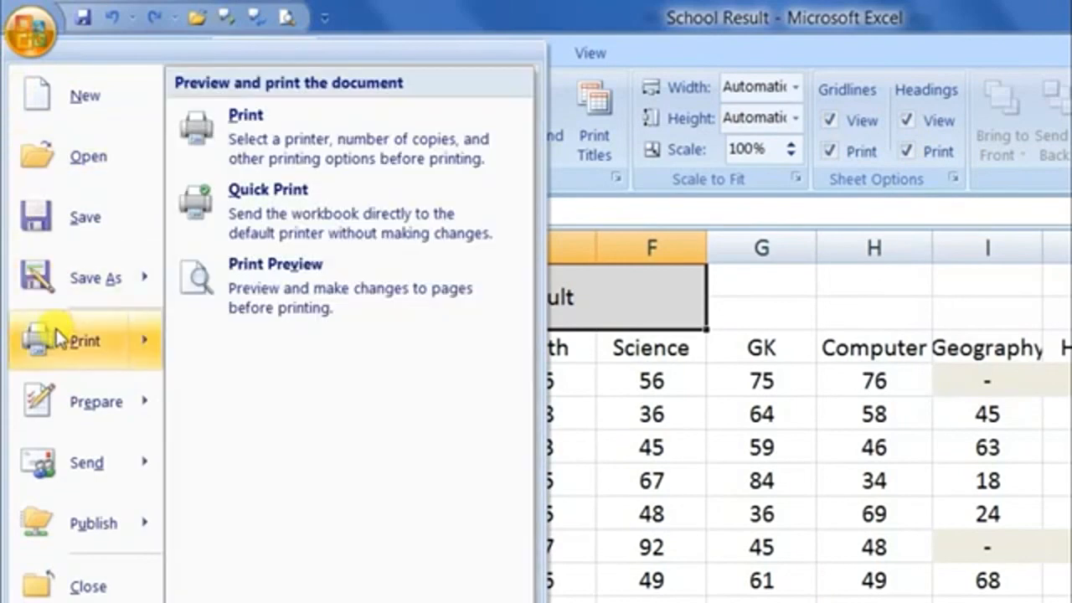
left_click(296, 282)
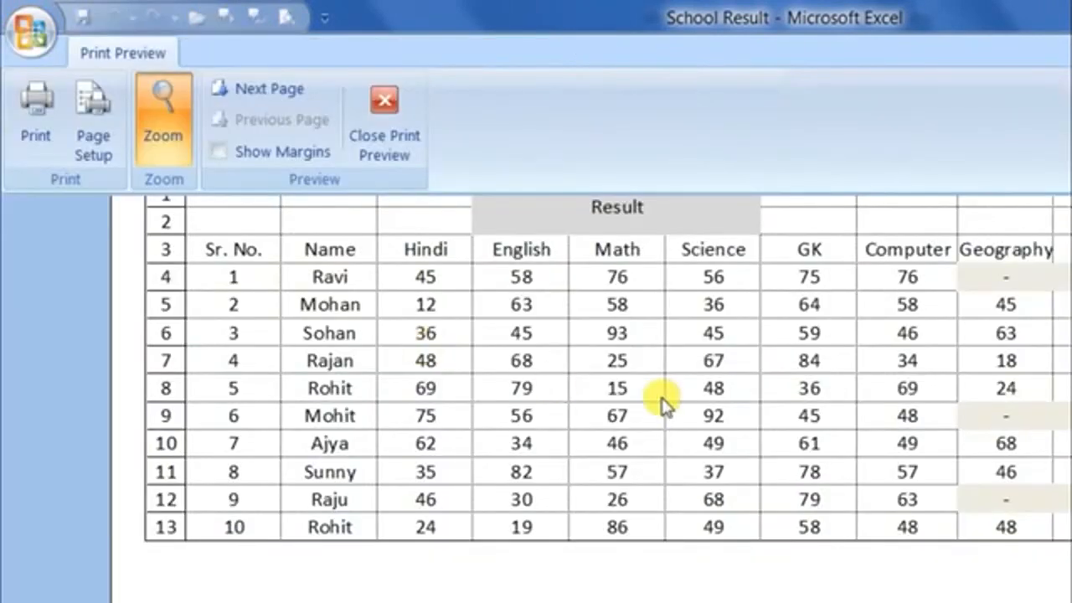
scroll(707, 439, "up", 3)
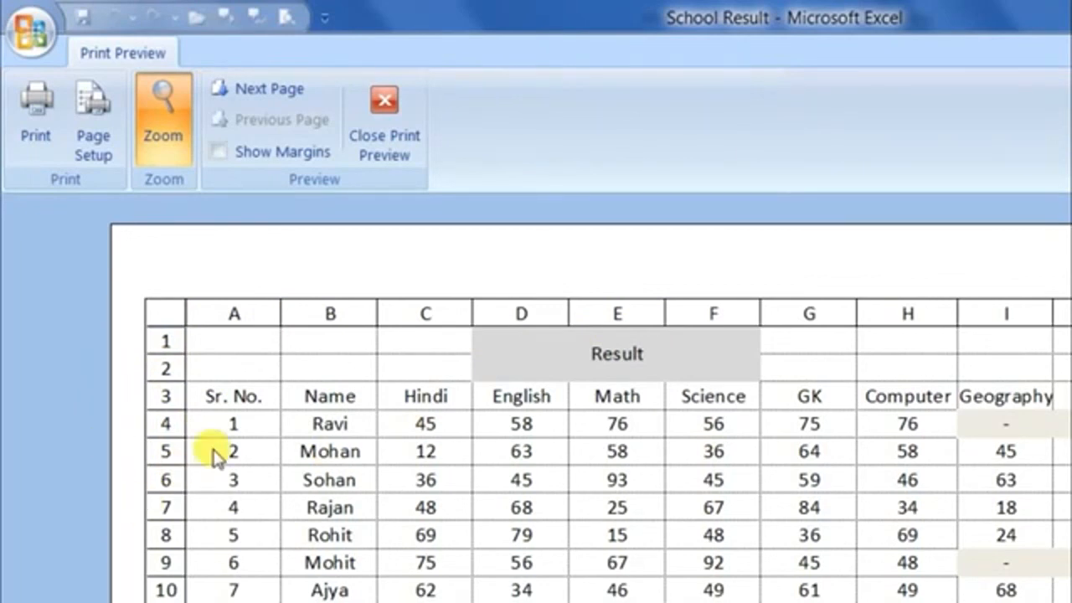
left_click(369, 144)
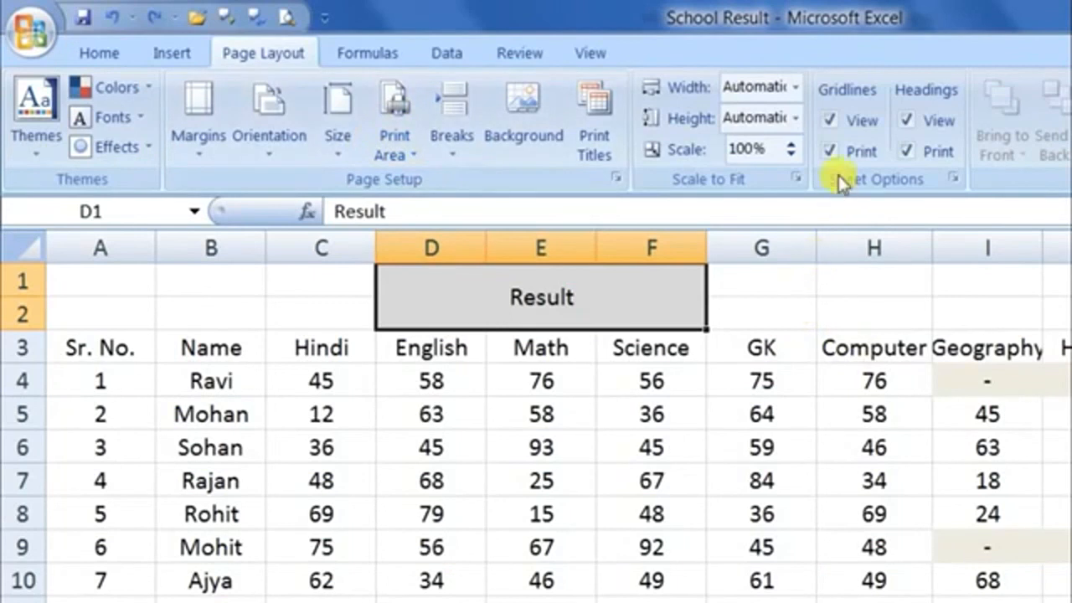
Turn off printing of both the gridlines and the row and column headings.
left_click(831, 151)
left_click(799, 345)
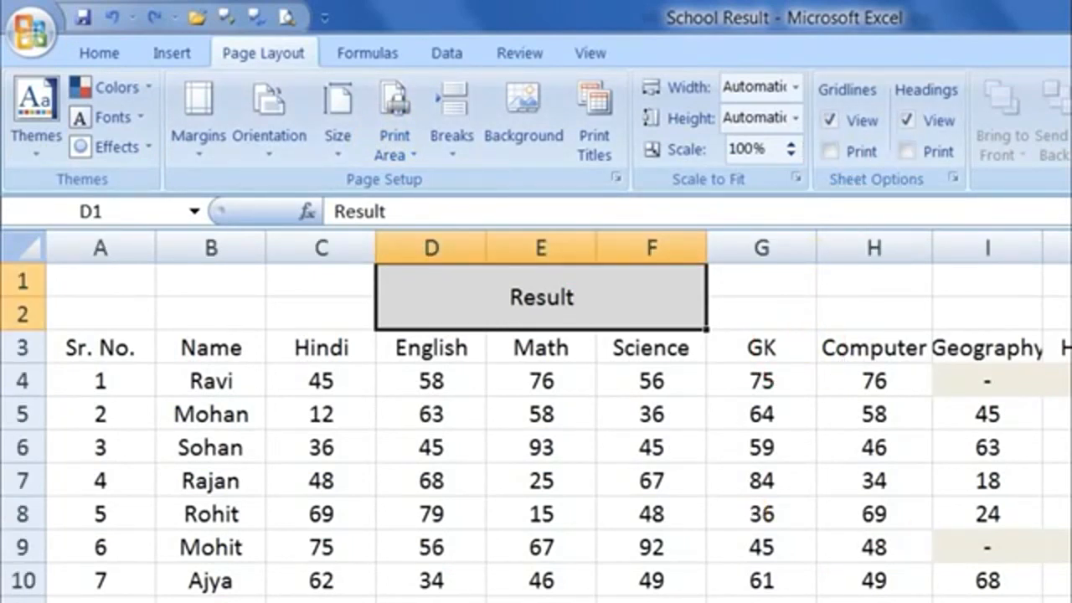
Move down column I from the Geography marks past the table to examine where the horizontal dashed page break lies.
left_click(948, 589)
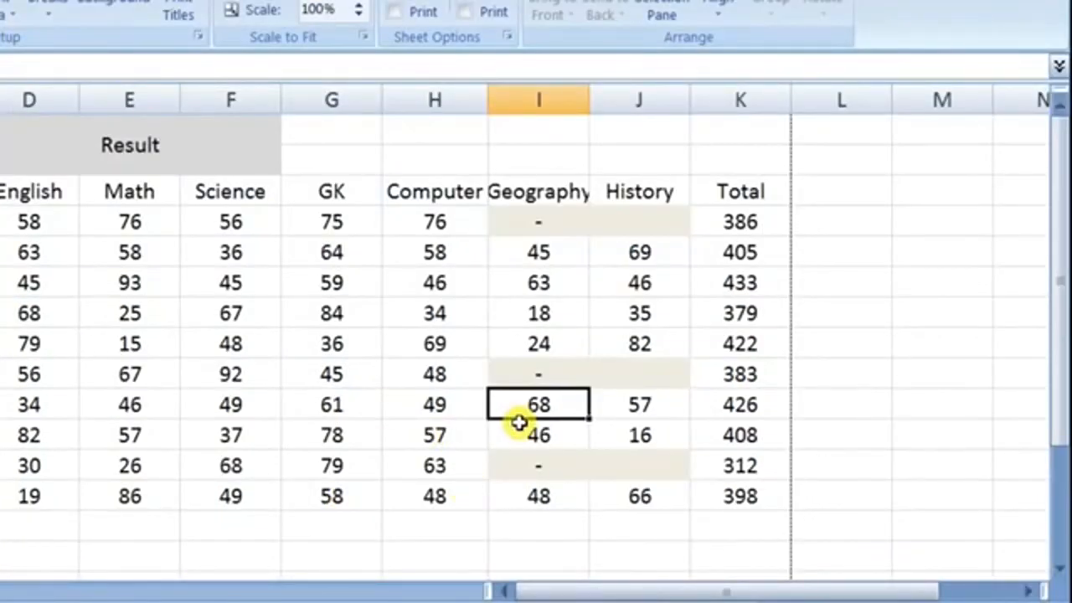
key("Down")
key("Down")
key("Down")
key("Down")
key("Down")
key("Down")
key("Down")
key("Down")
key("Down")
key("Down")
key("Down")
key("Down")
key("Down")
key("Down")
key("Down")
key("Down")
key("Down")
key("Down")
key("Down")
key("Down")
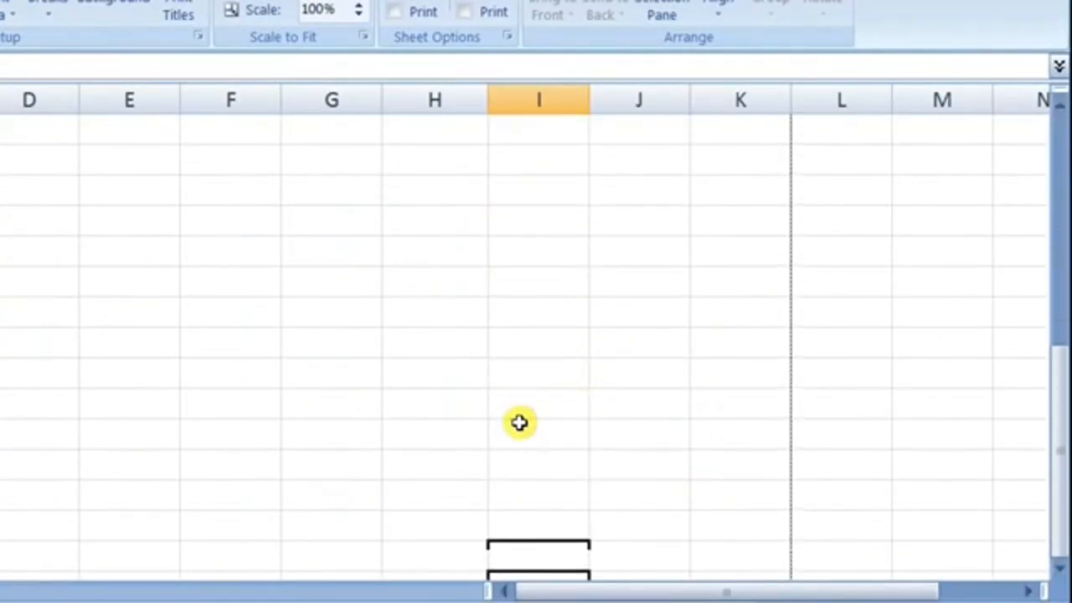
key("Down")
key("Down")
key("Down")
key("Down")
key("Down")
key("Down")
key("Down")
key("Down")
key("Down")
key("Down")
key("Down")
key("Down")
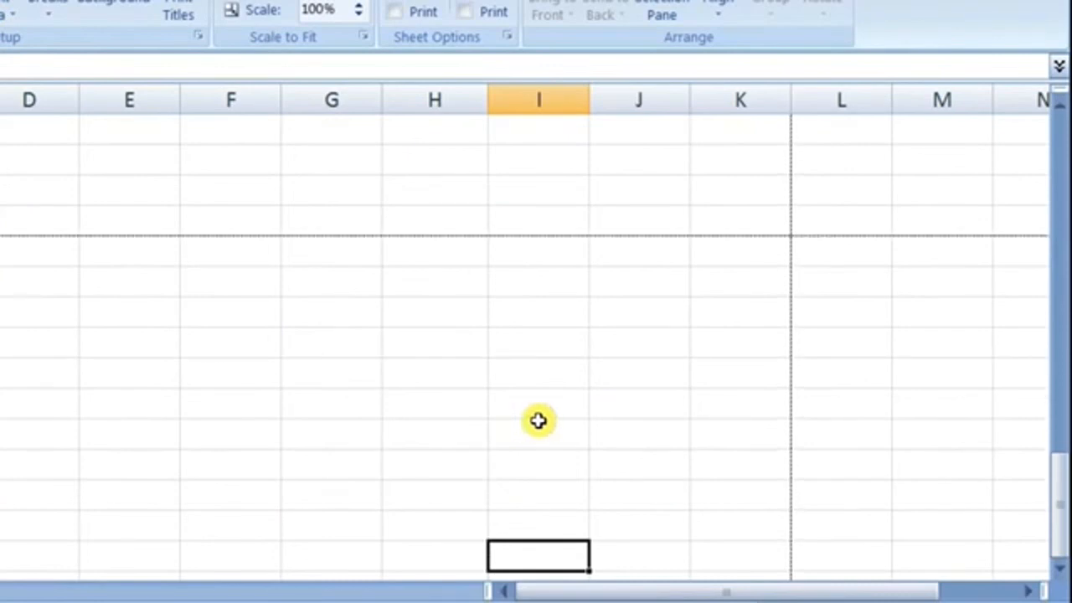
Examine the crossing of the dashed page breaks by selecting the surrounding cells in columns K and L, and clear the selection.
left_click(735, 197)
left_click_drag(751, 211, 880, 319)
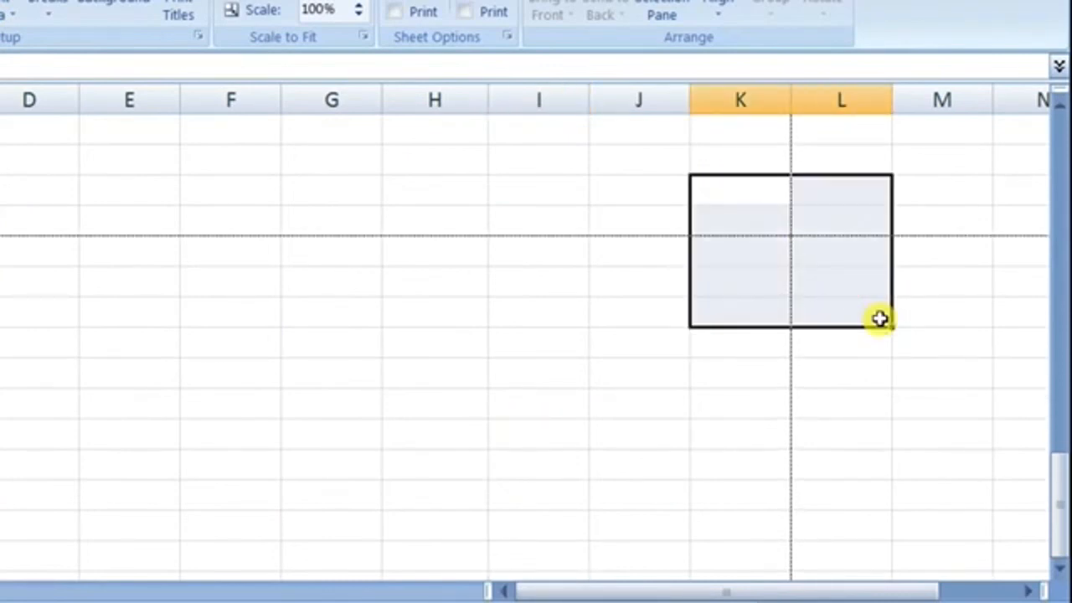
left_click(746, 414)
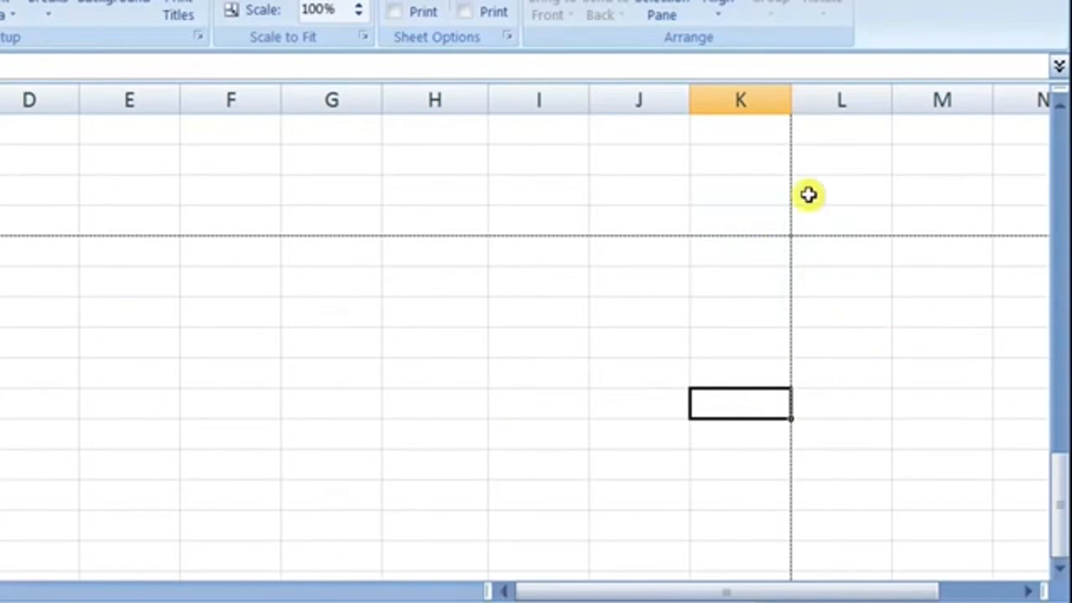